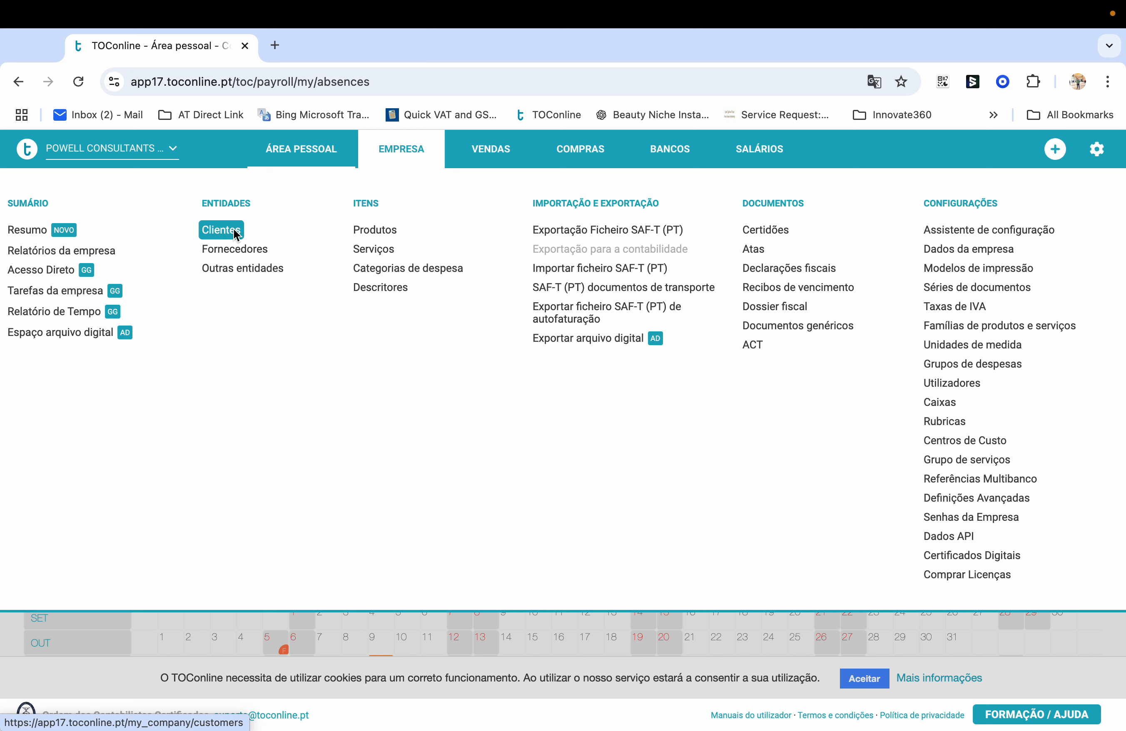
Start a new customer record from the Clientes list
click(224, 237)
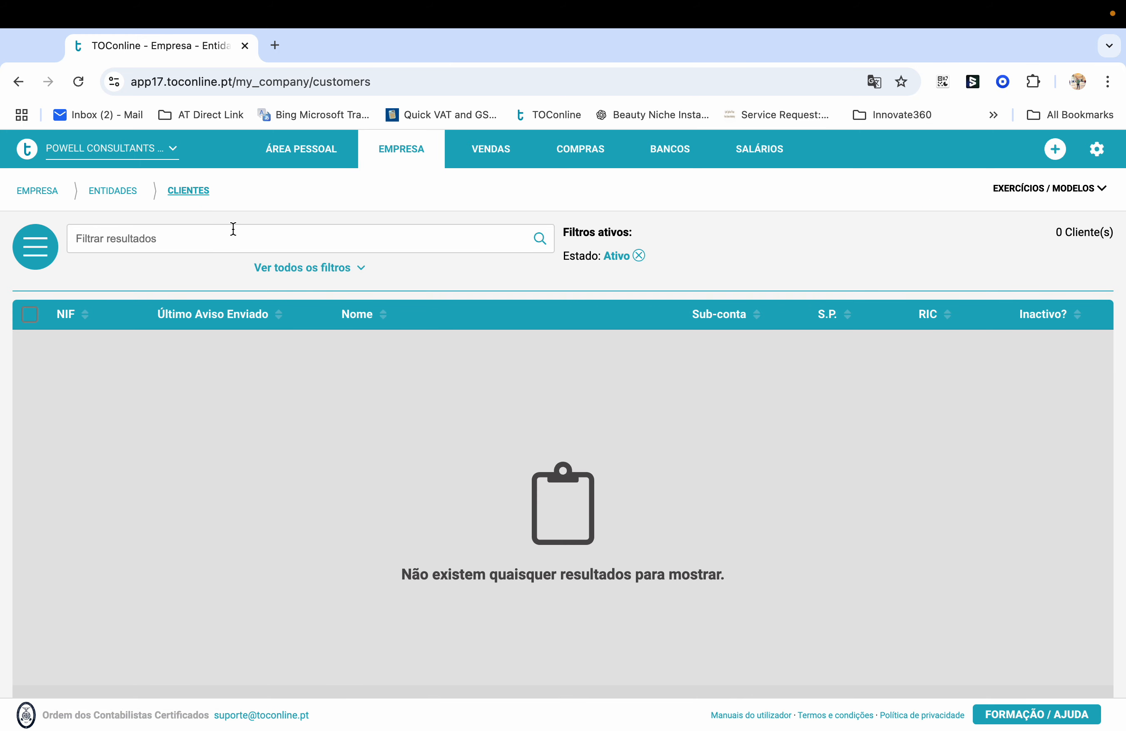
click(43, 256)
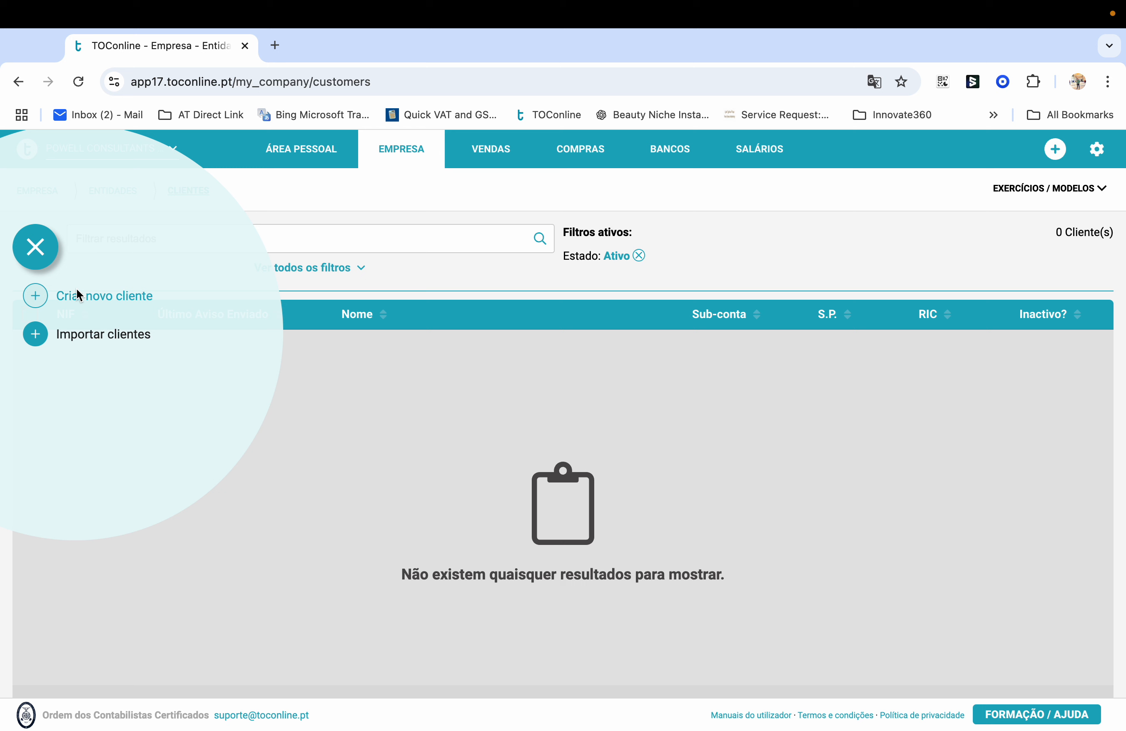
click(122, 304)
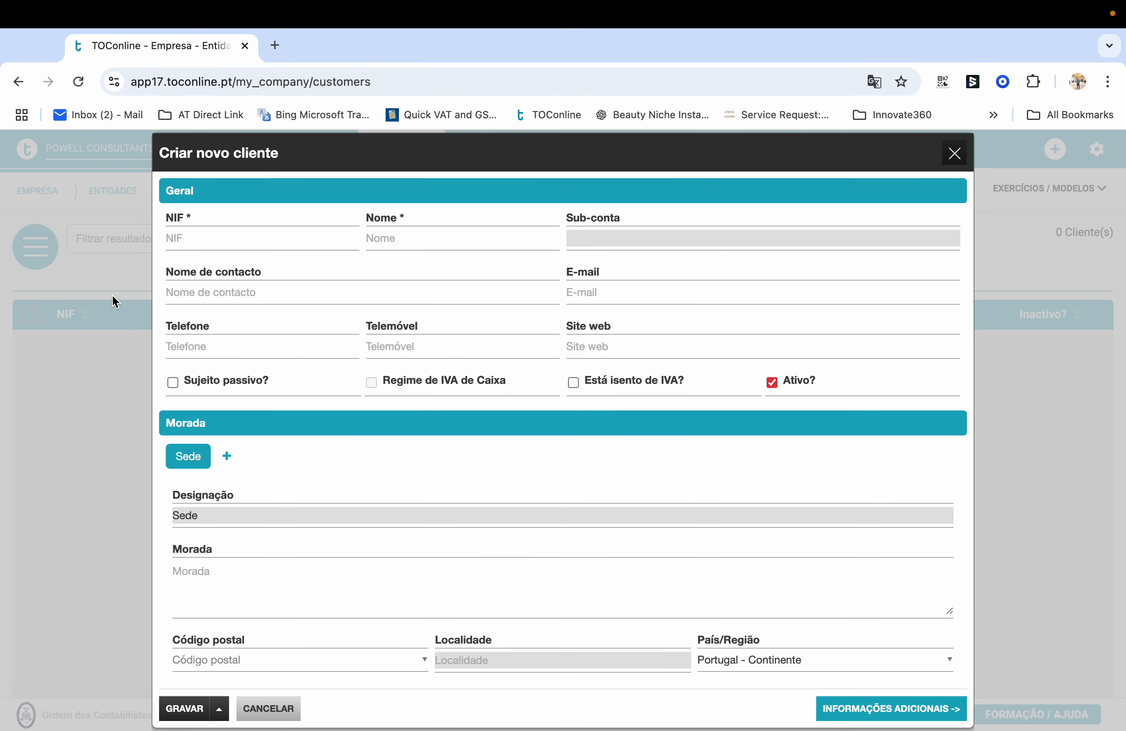
Enter the suggested tax number, the customer's company name and country Ireland
click(199, 238)
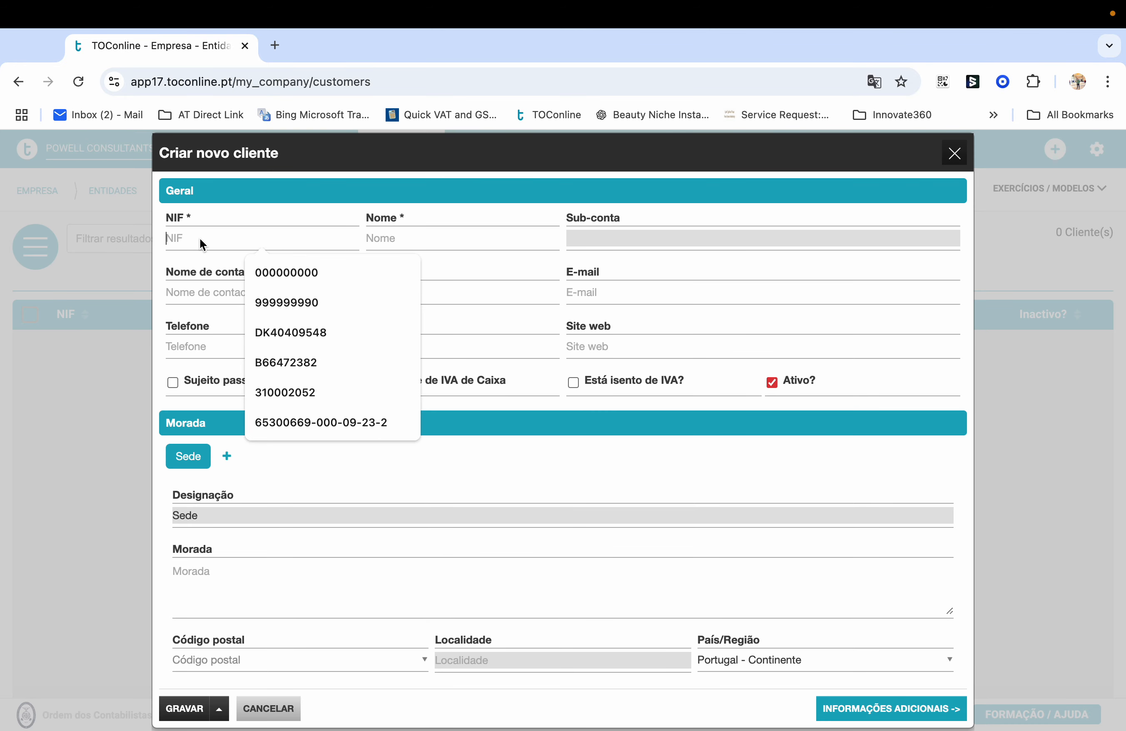
click(285, 301)
click(424, 237)
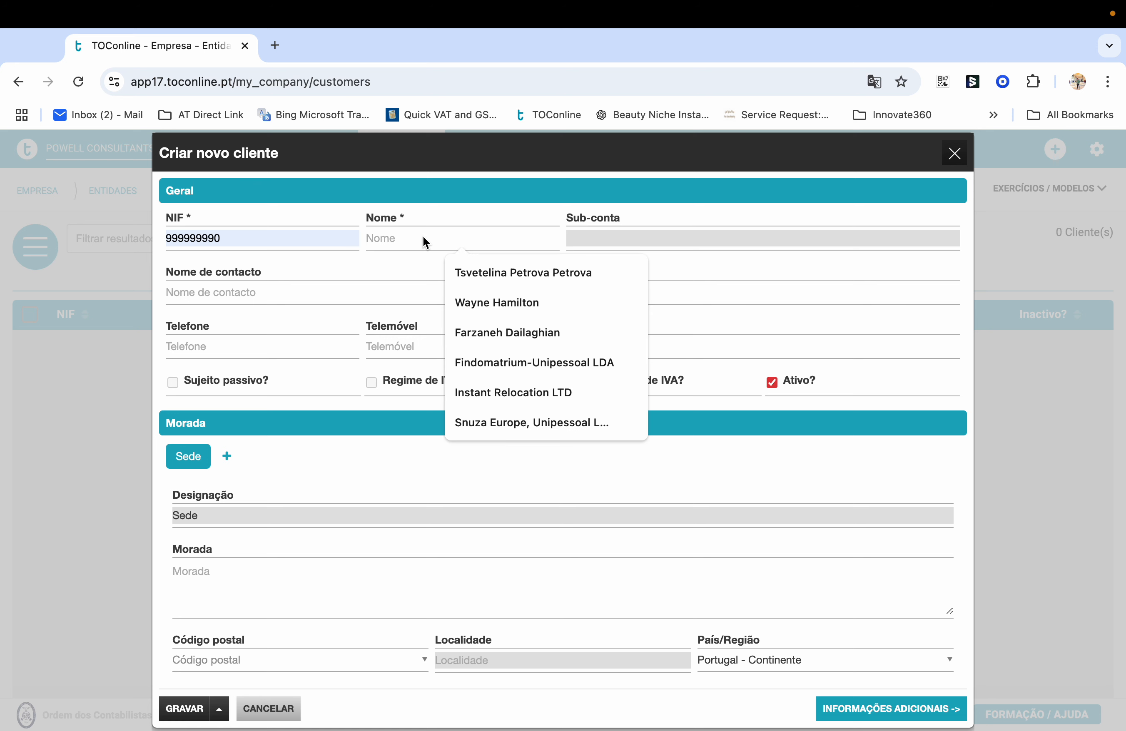
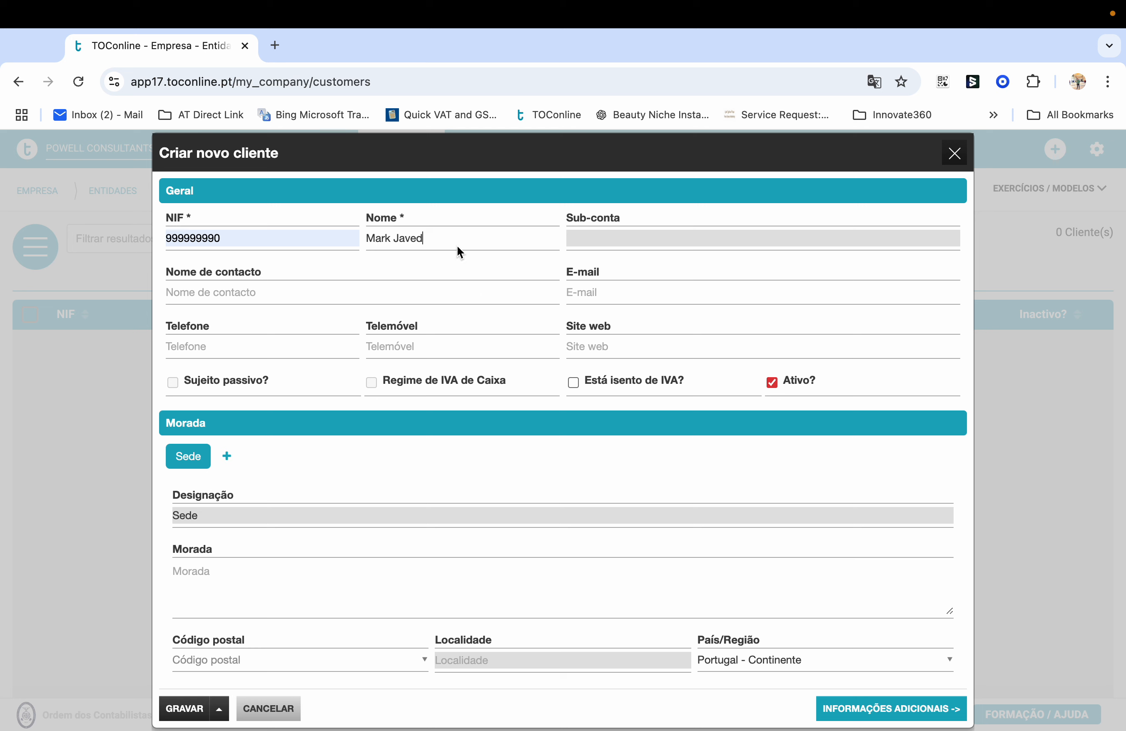
text( Uni)
text(p Ld)
text(a)
key(BackSpace)
key(BackSpace)
key(BackSpace)
key(BackSpace)
key(BackSpace)
key(BackSpace)
key(BackSpace)
key(BackSpace)
key(BackSpace)
click(730, 661)
text(ire)
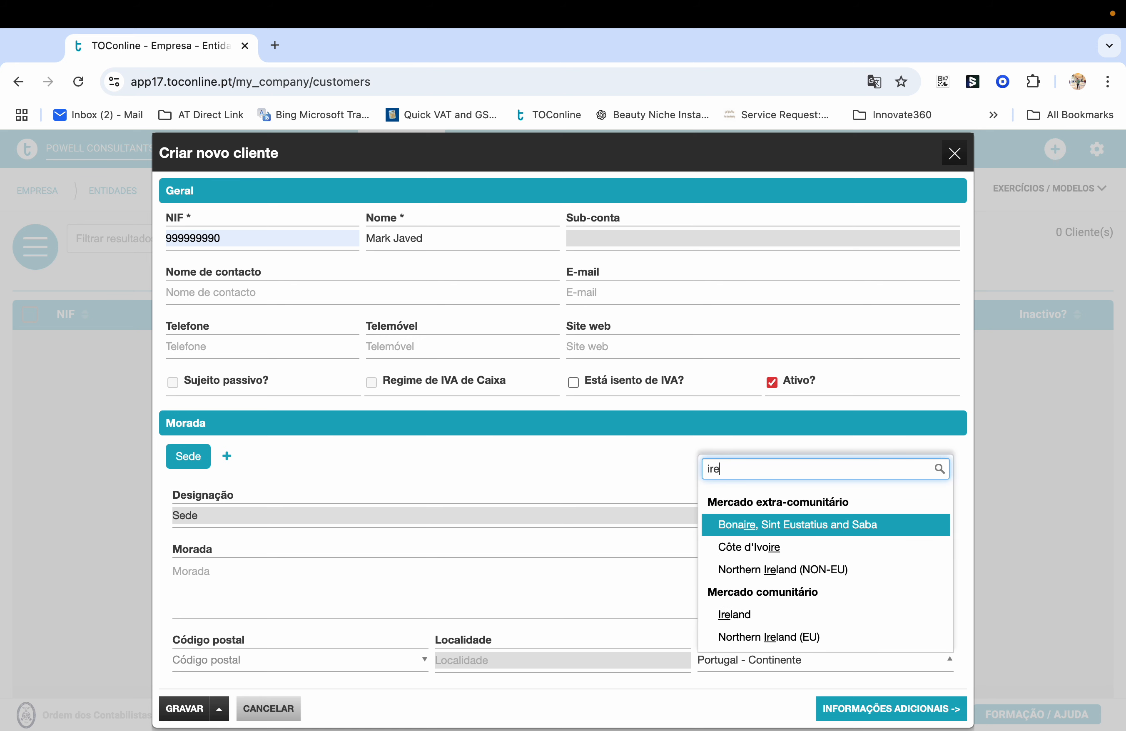
text(la)
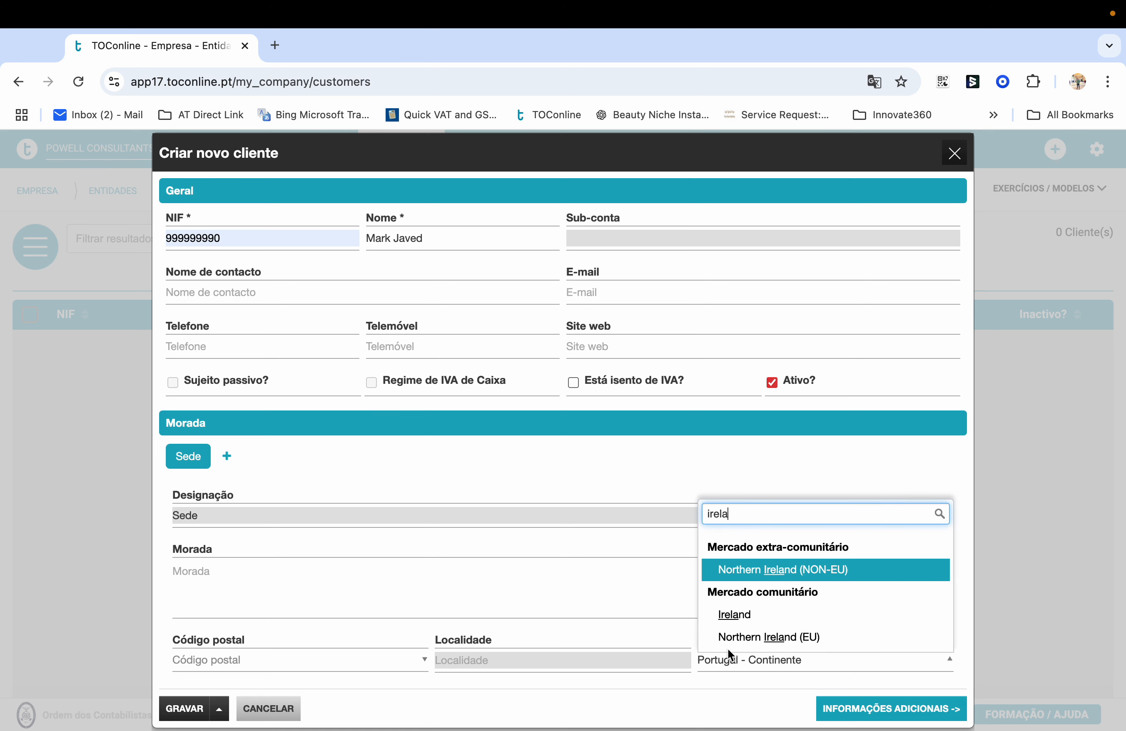
click(716, 620)
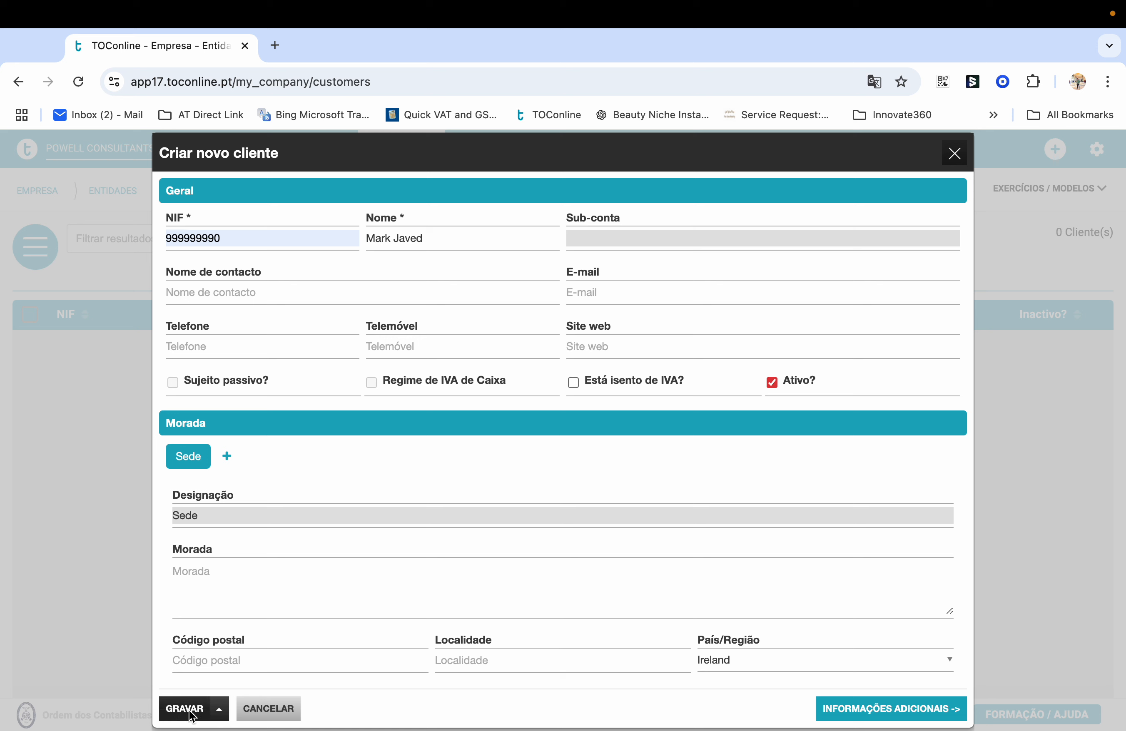
Save the new customer with Gravar, then go to the Serviços list
click(219, 709)
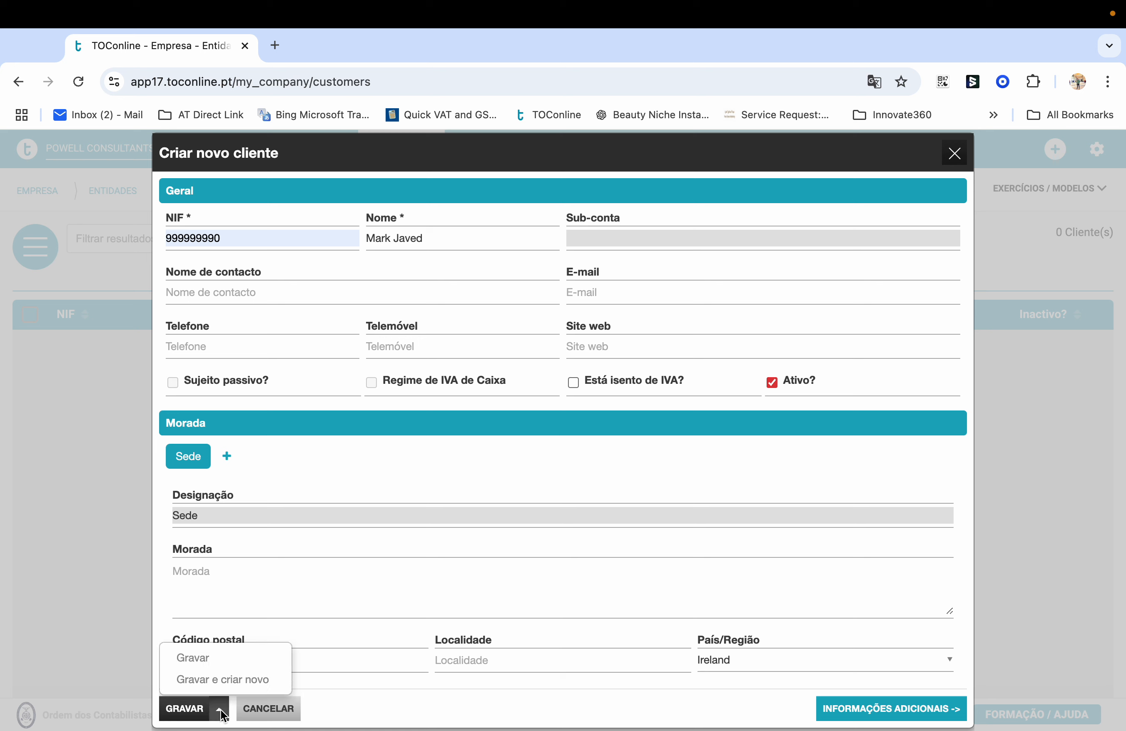
click(204, 658)
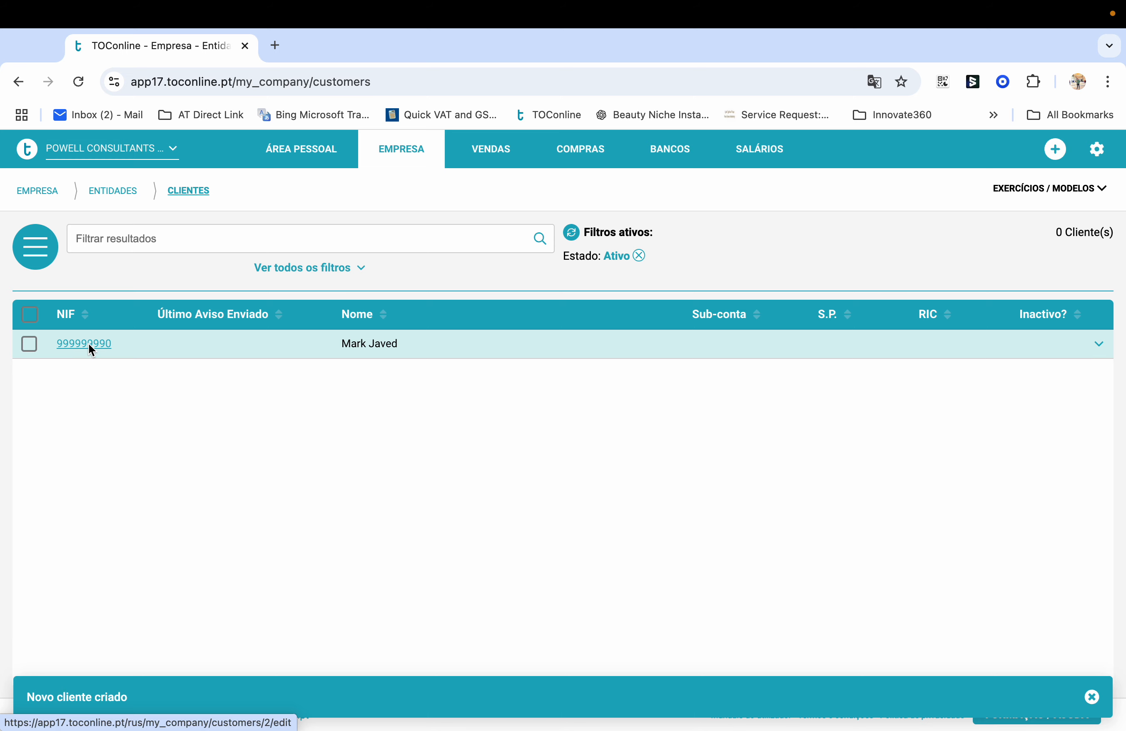
mouse_move(440, 166)
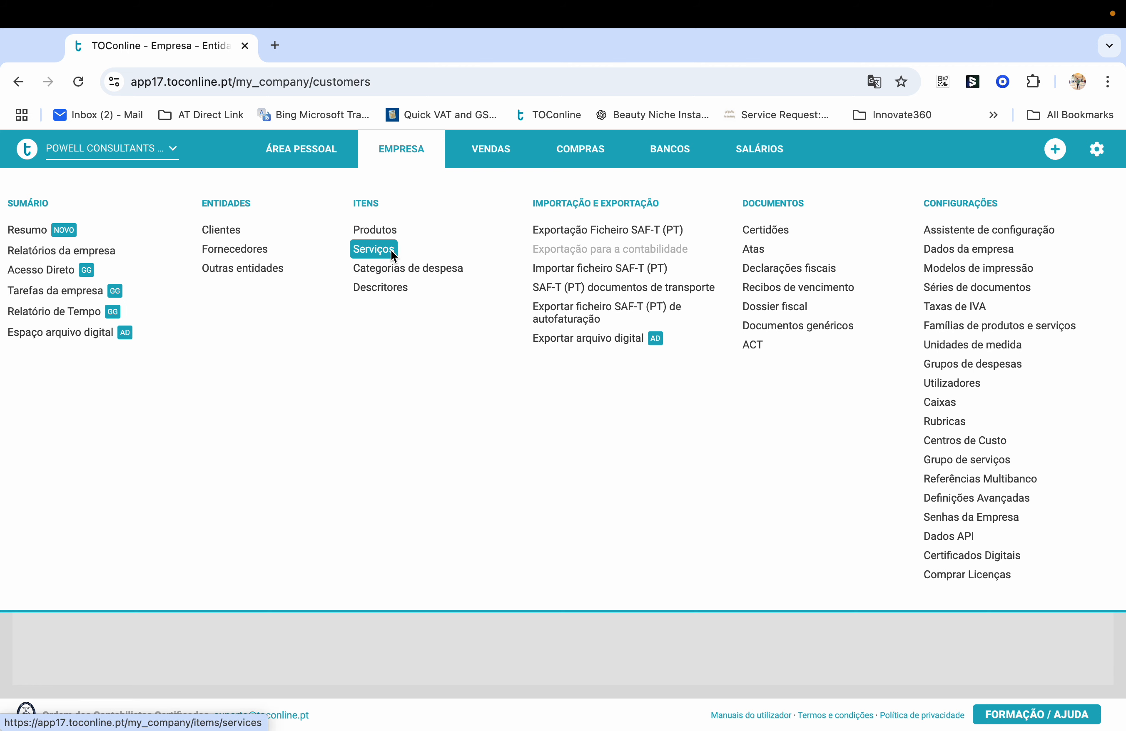
click(377, 251)
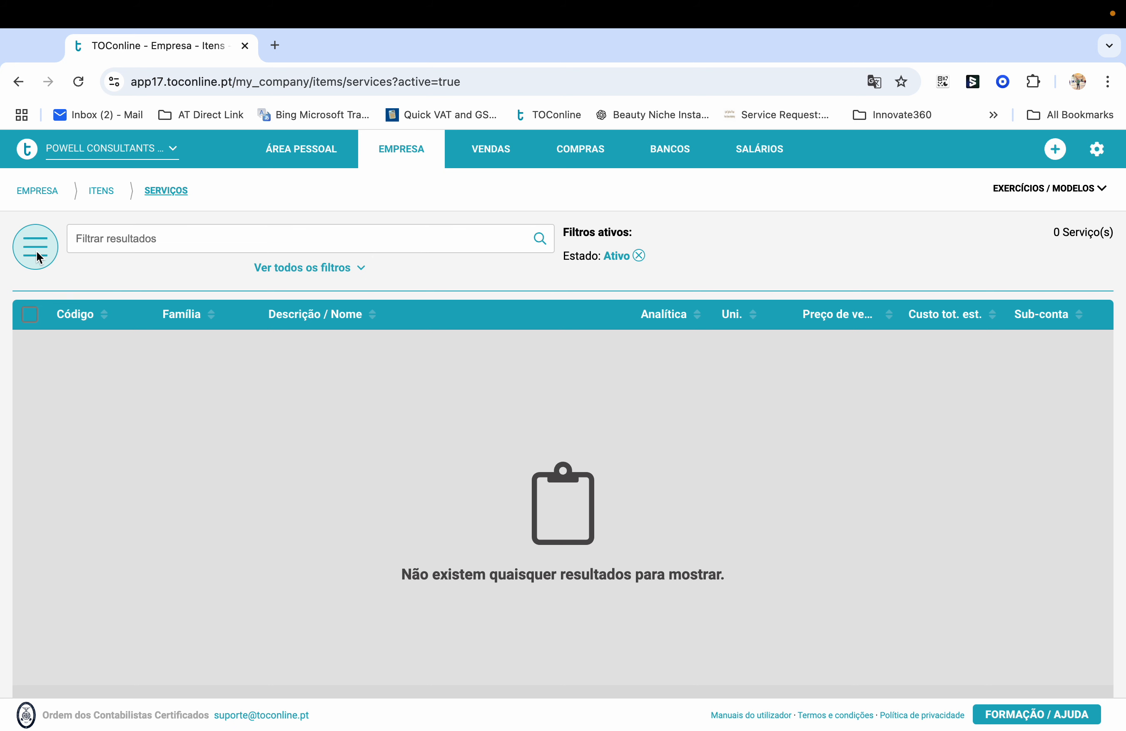
Create a new service with code S1, description Consultation and unit un
click(45, 254)
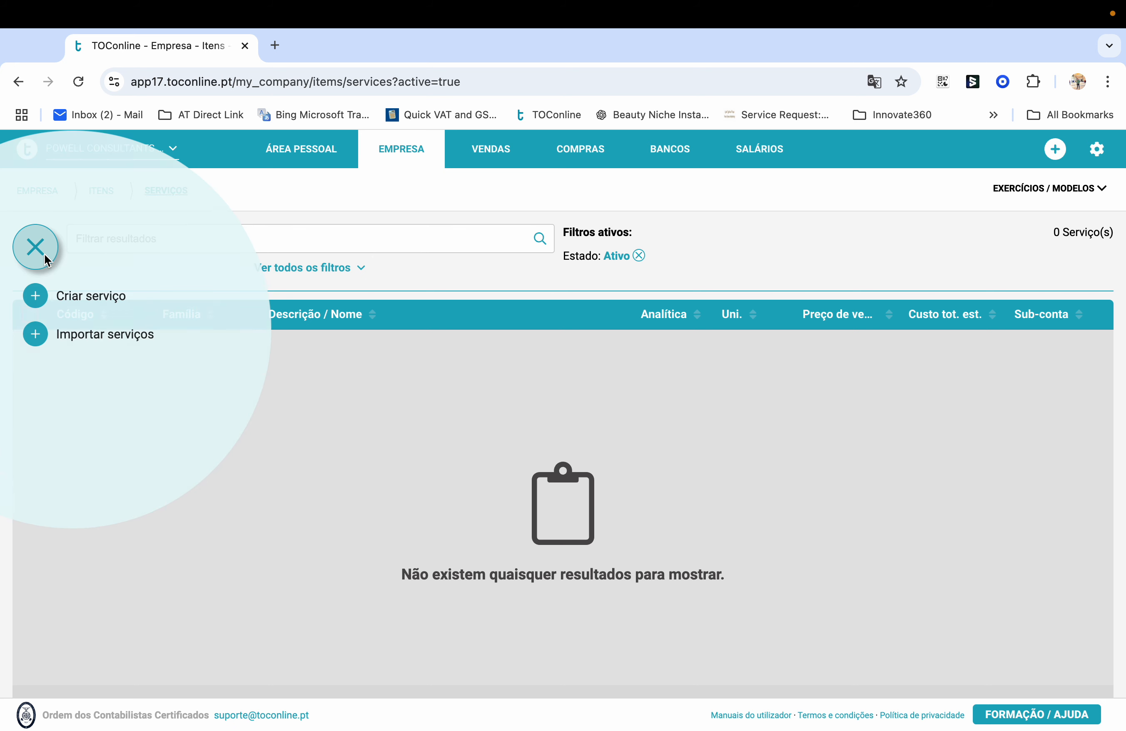
click(95, 299)
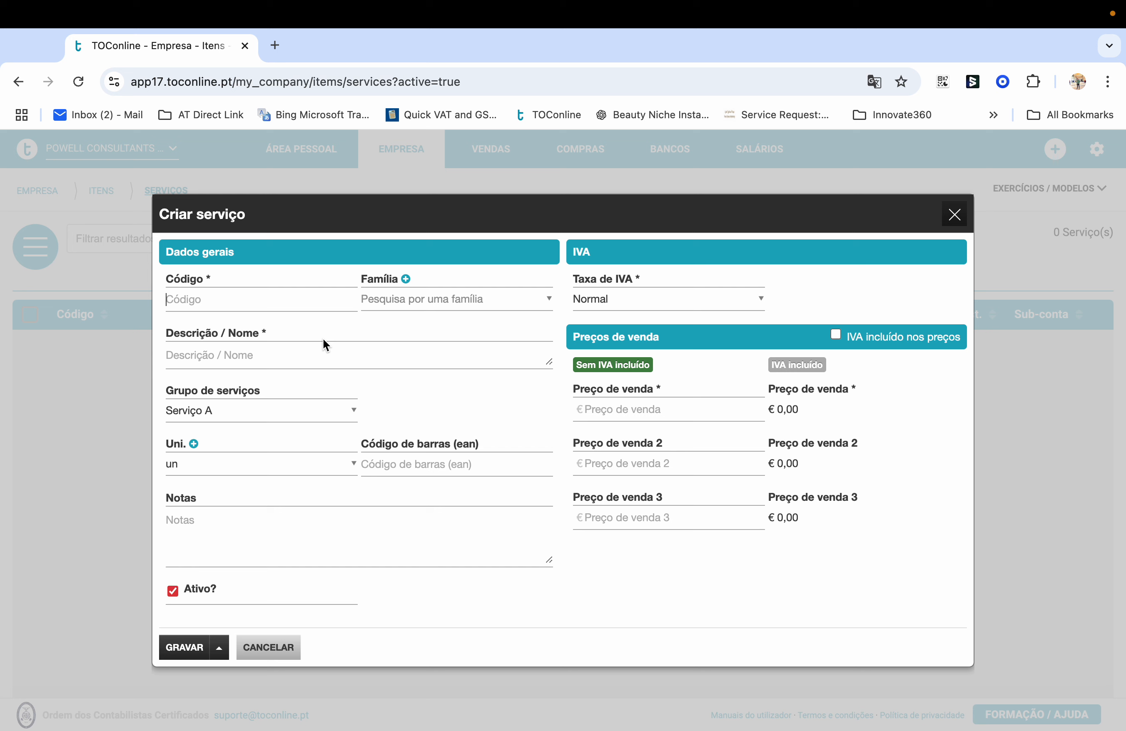
text(S1)
click(249, 356)
text(Consultation)
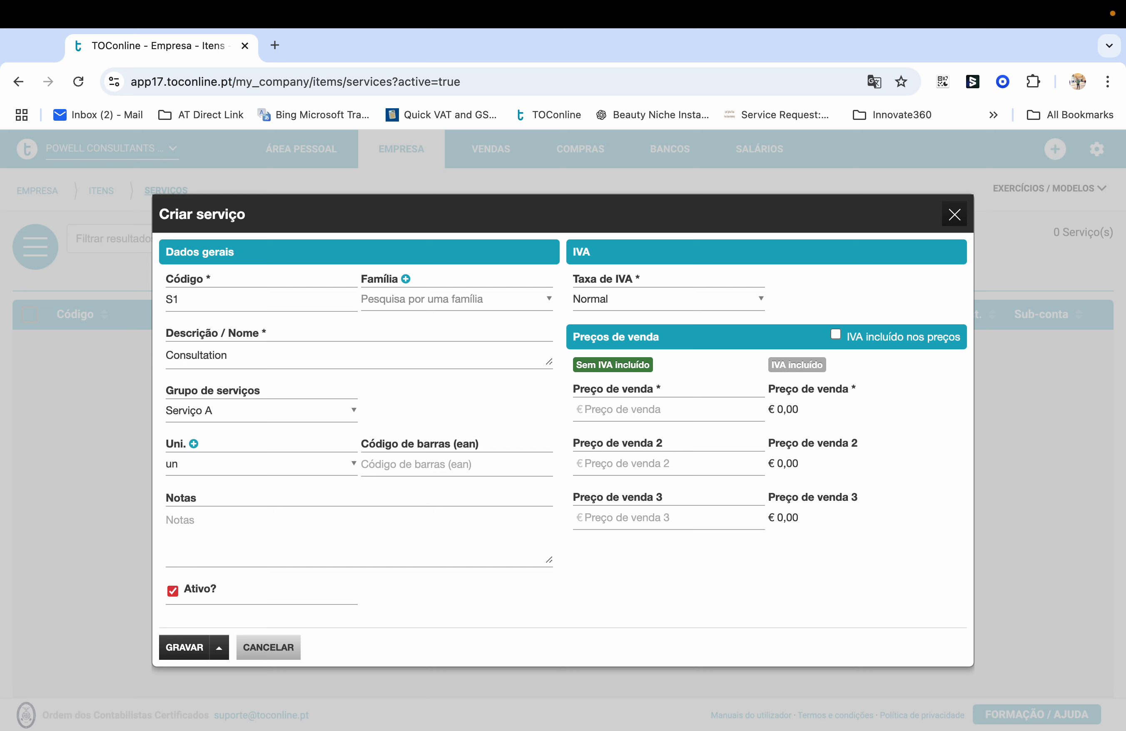
click(192, 464)
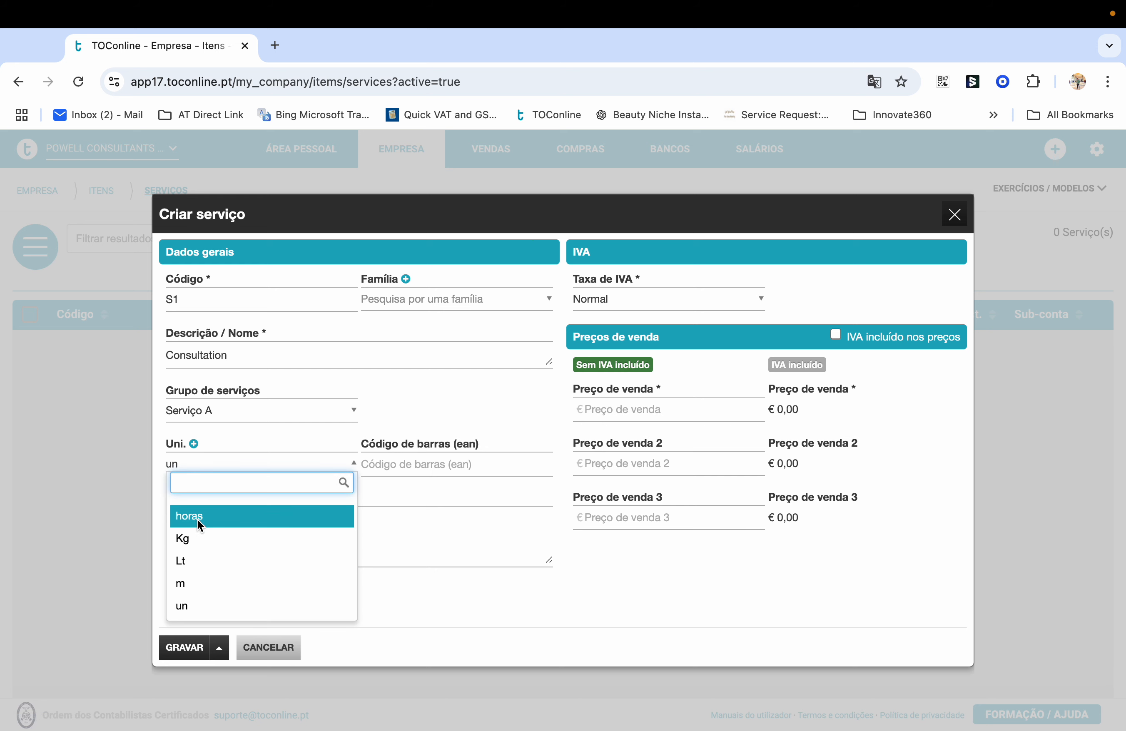
click(192, 614)
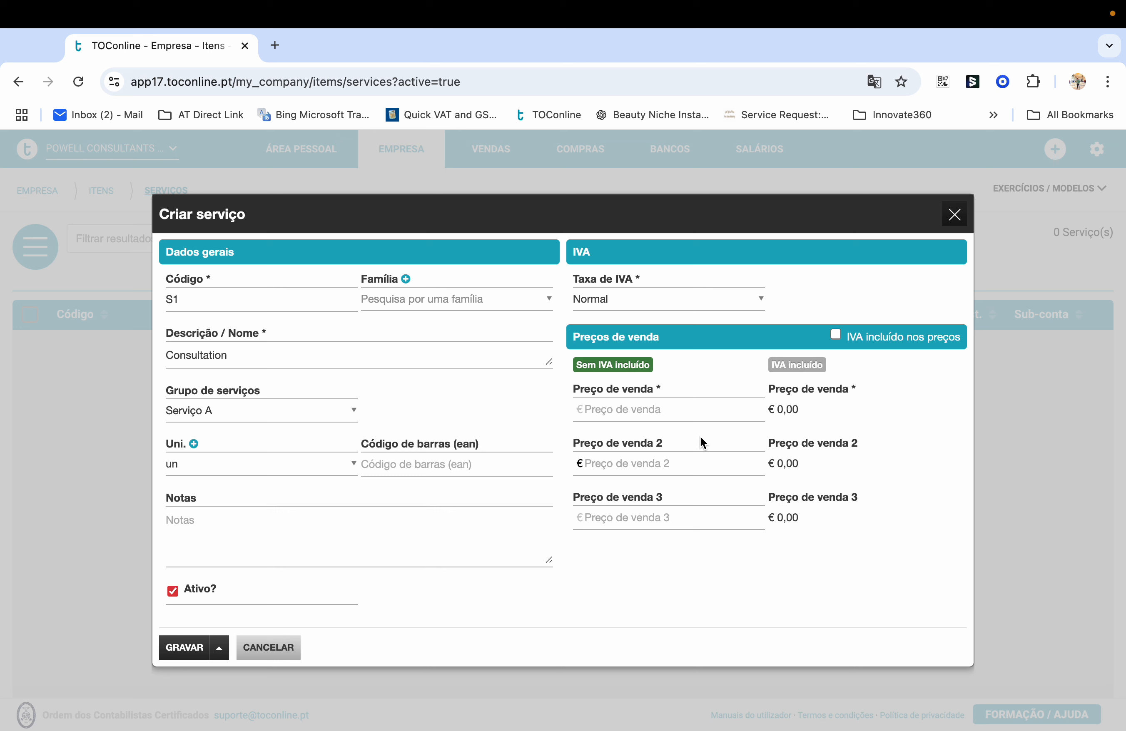
Set the sale price to 100 and check the VAT-inclusive price of 123,00
click(649, 416)
text(100)
click(550, 592)
drag(815, 414, 773, 412)
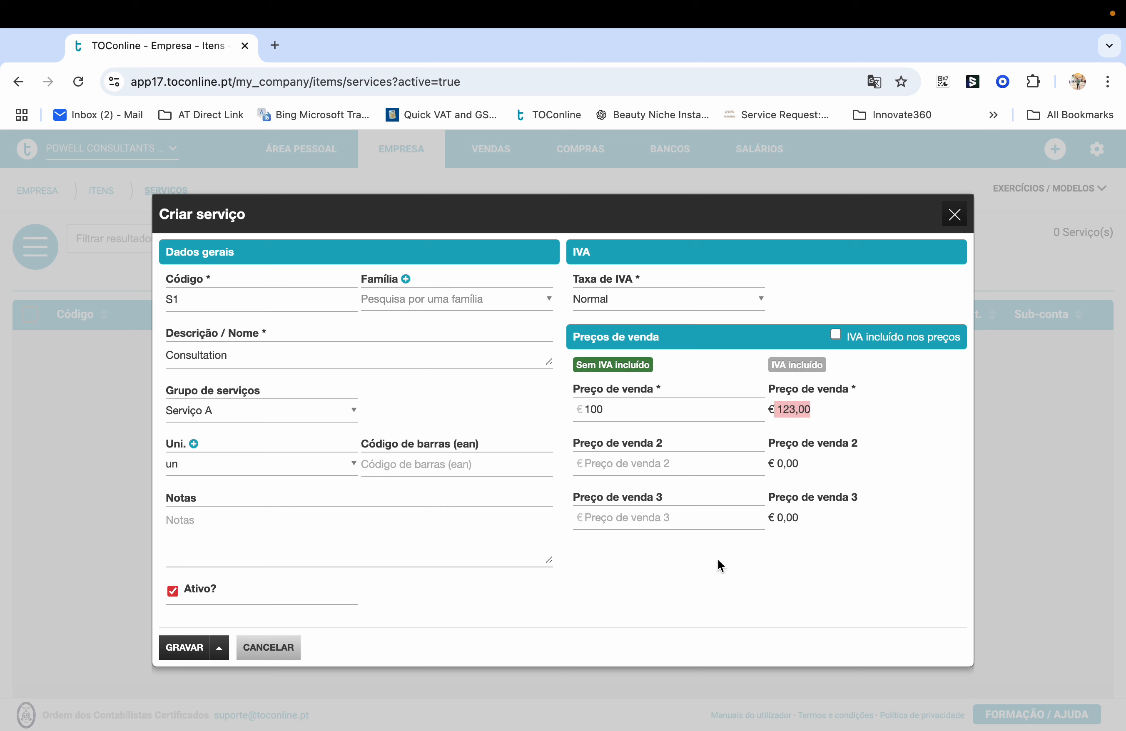
click(831, 415)
drag(824, 411, 760, 411)
click(822, 421)
Save service S1 and go to the Vendas › Faturas invoice list
click(186, 648)
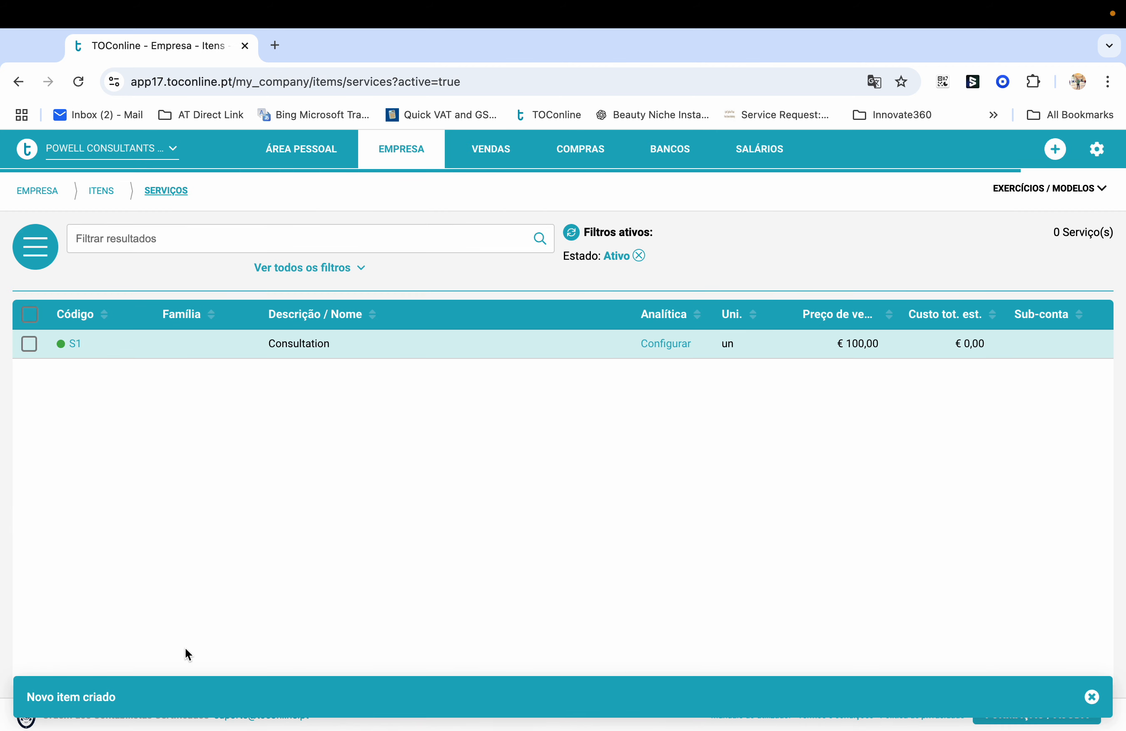
click(405, 149)
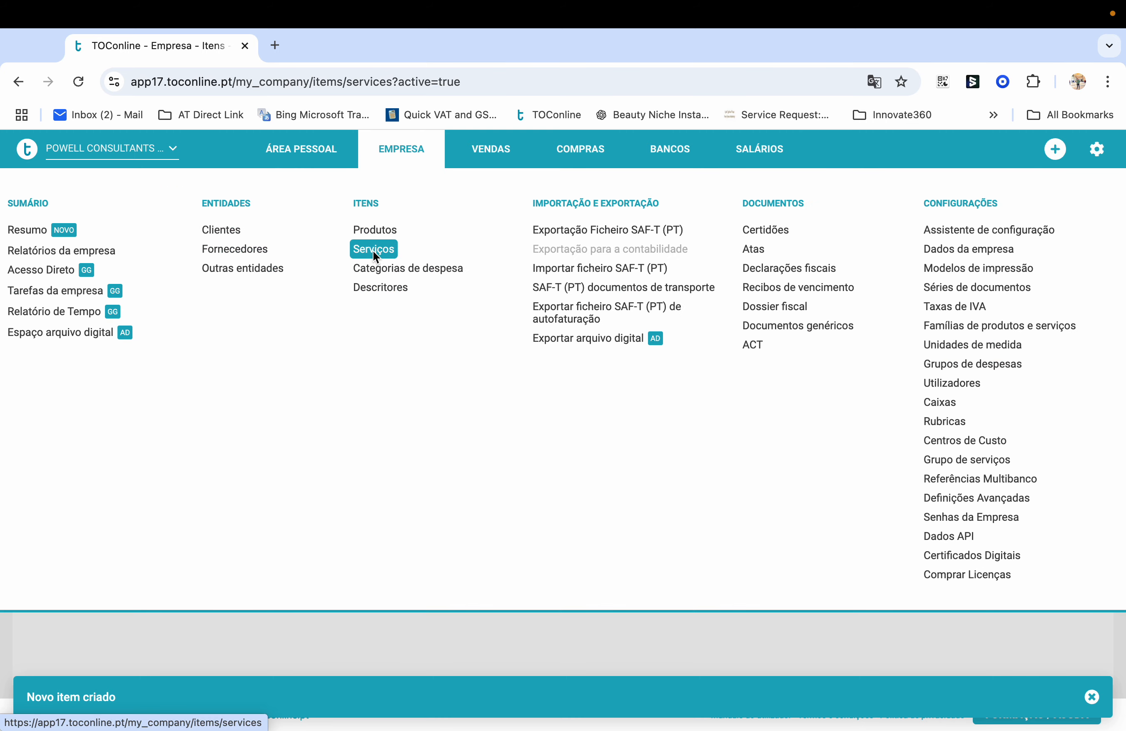
click(489, 156)
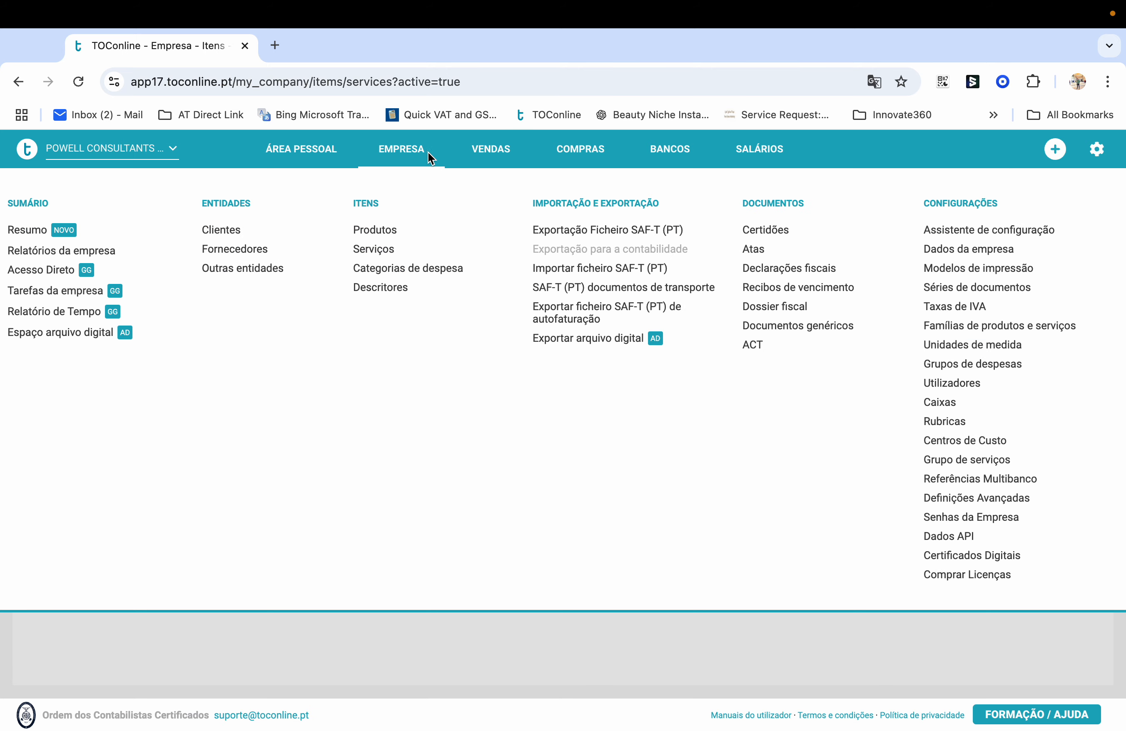
mouse_move(494, 158)
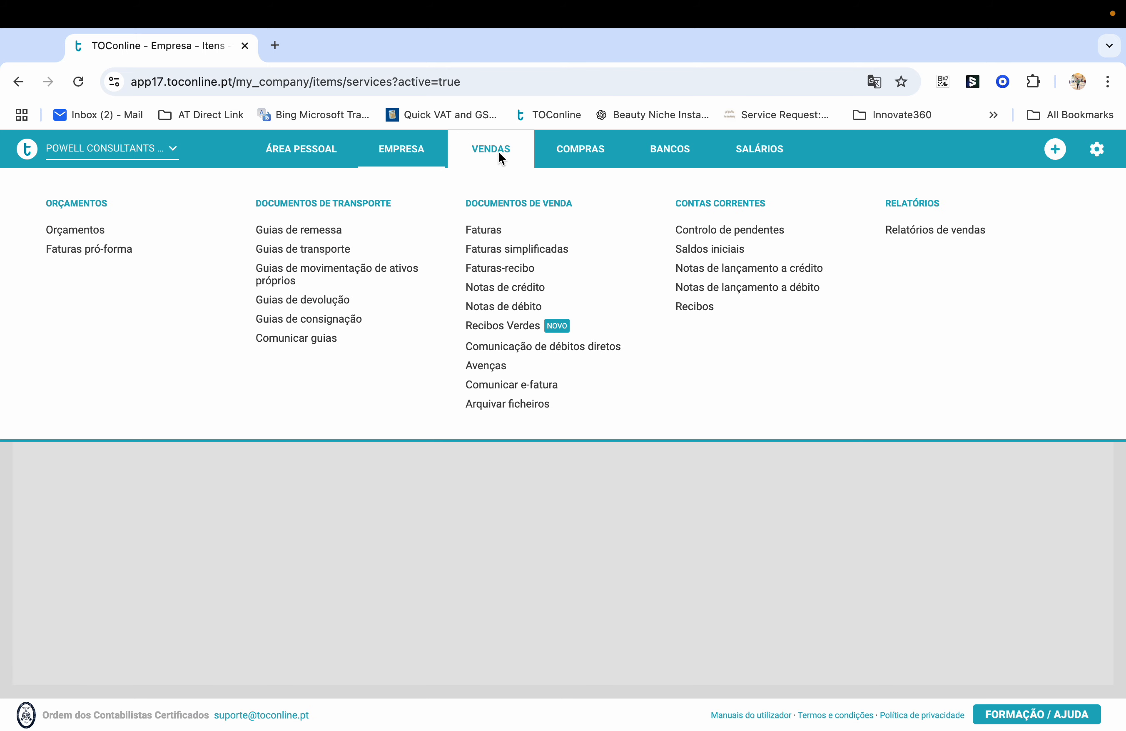
click(492, 234)
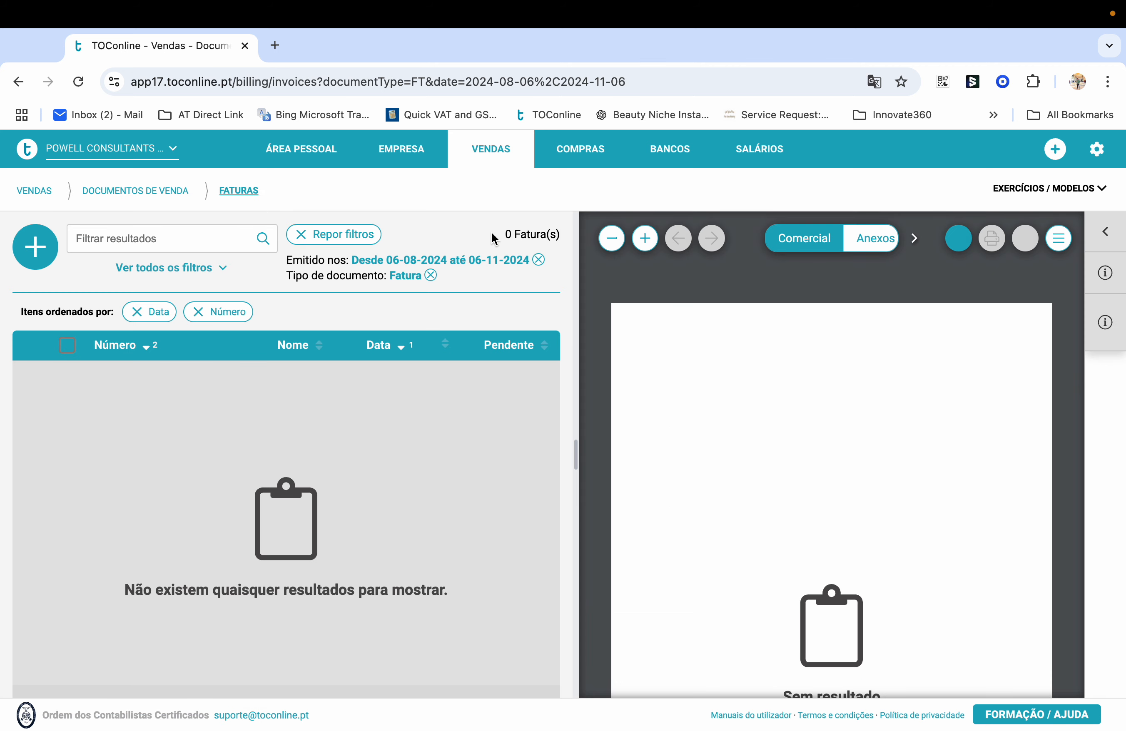
Start a new Fatura and dismiss both Atenção tips
click(37, 249)
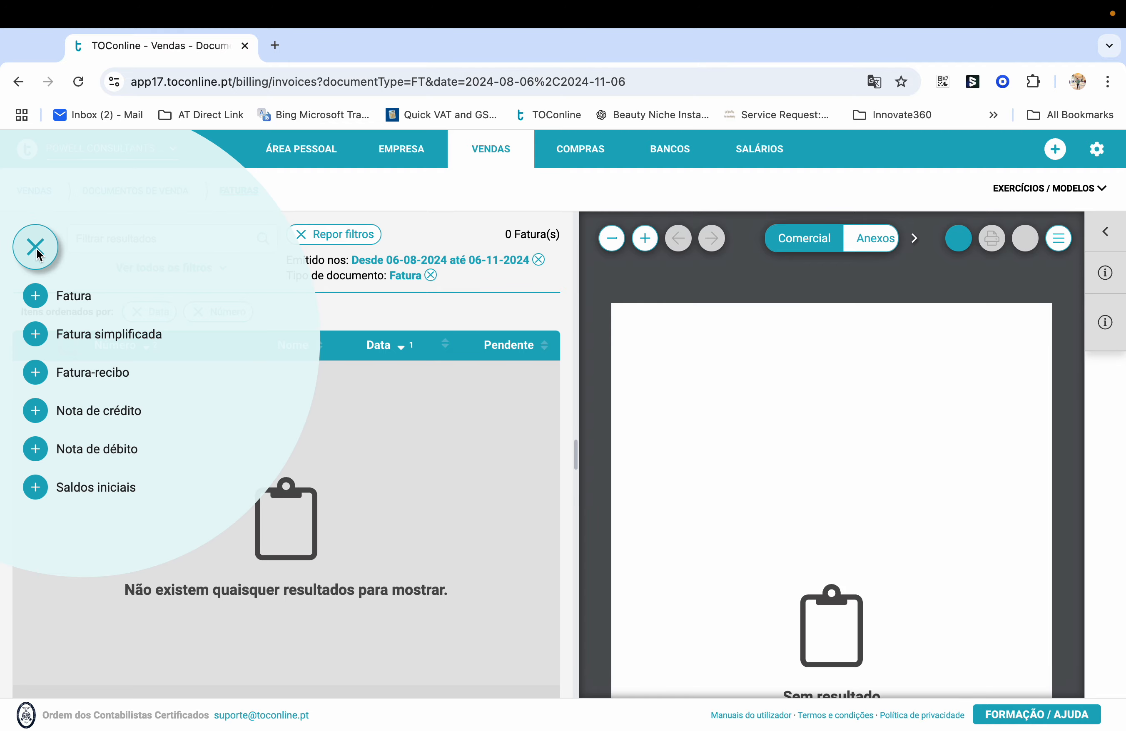
click(74, 297)
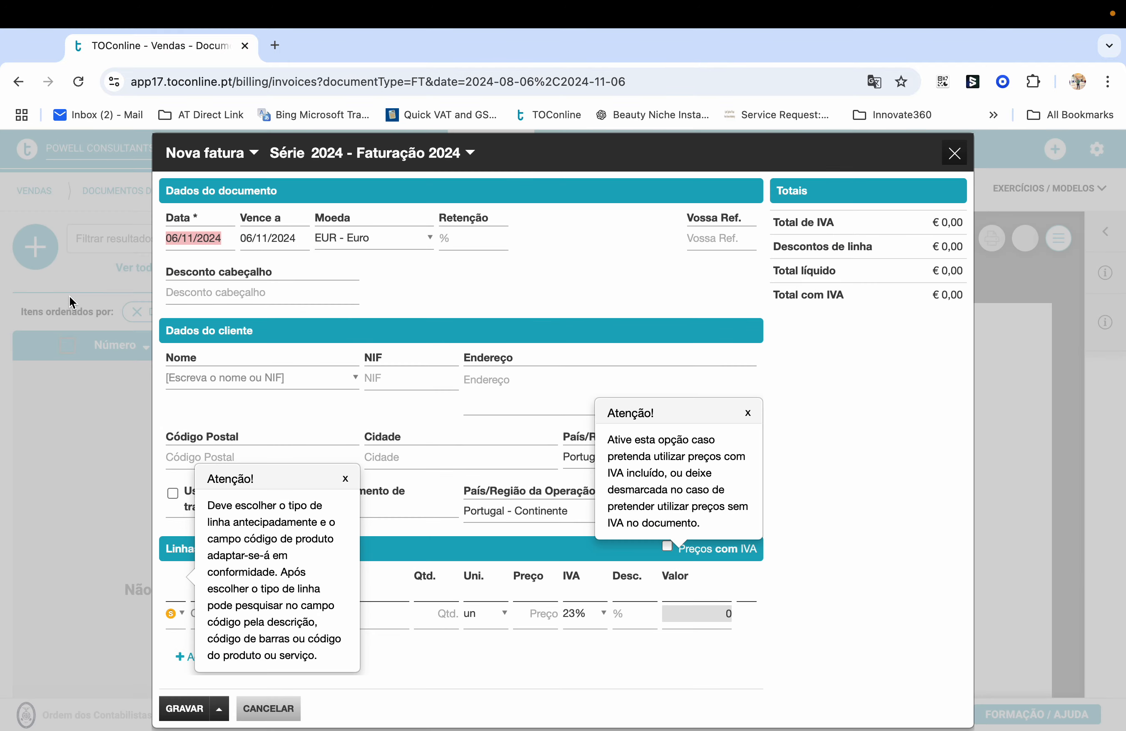
click(748, 413)
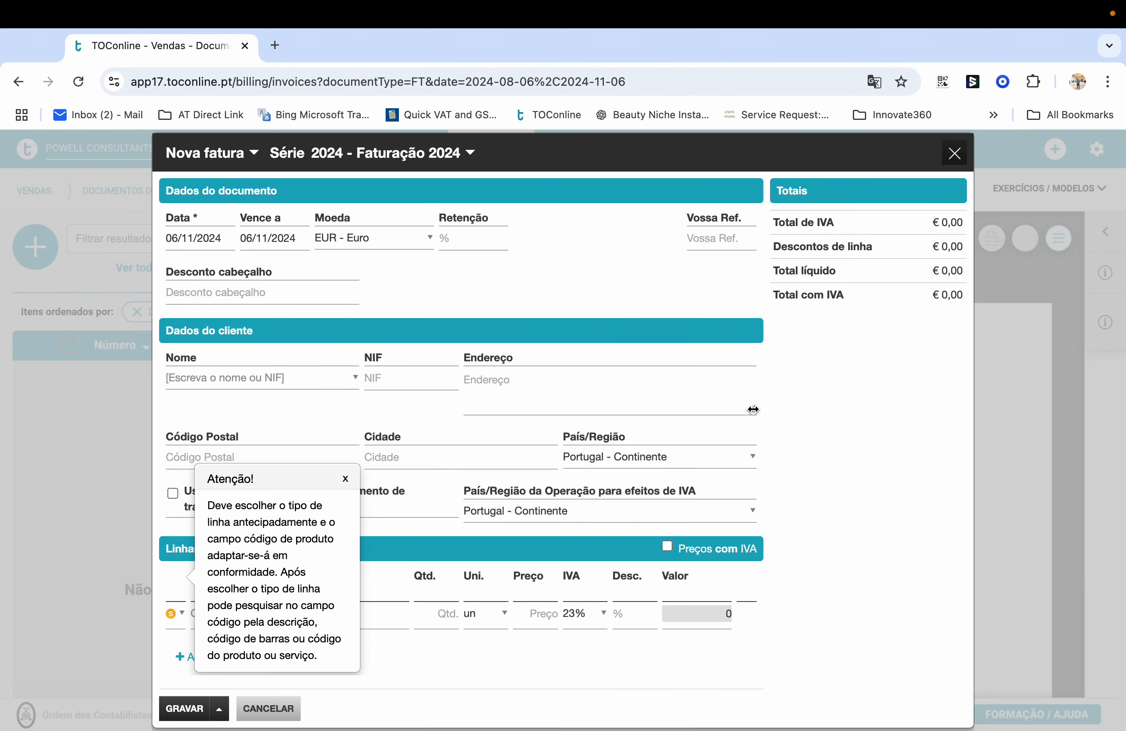
click(345, 478)
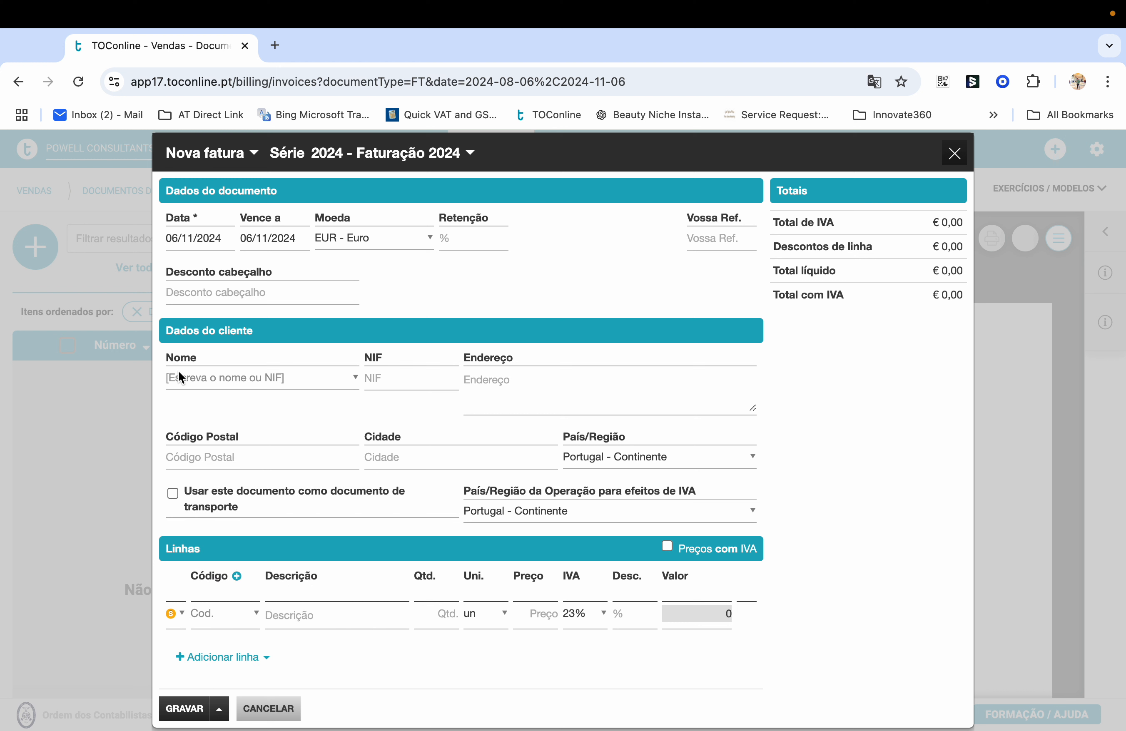
Bill the existing client for one S1 Consultation line and delete the empty second line
click(207, 380)
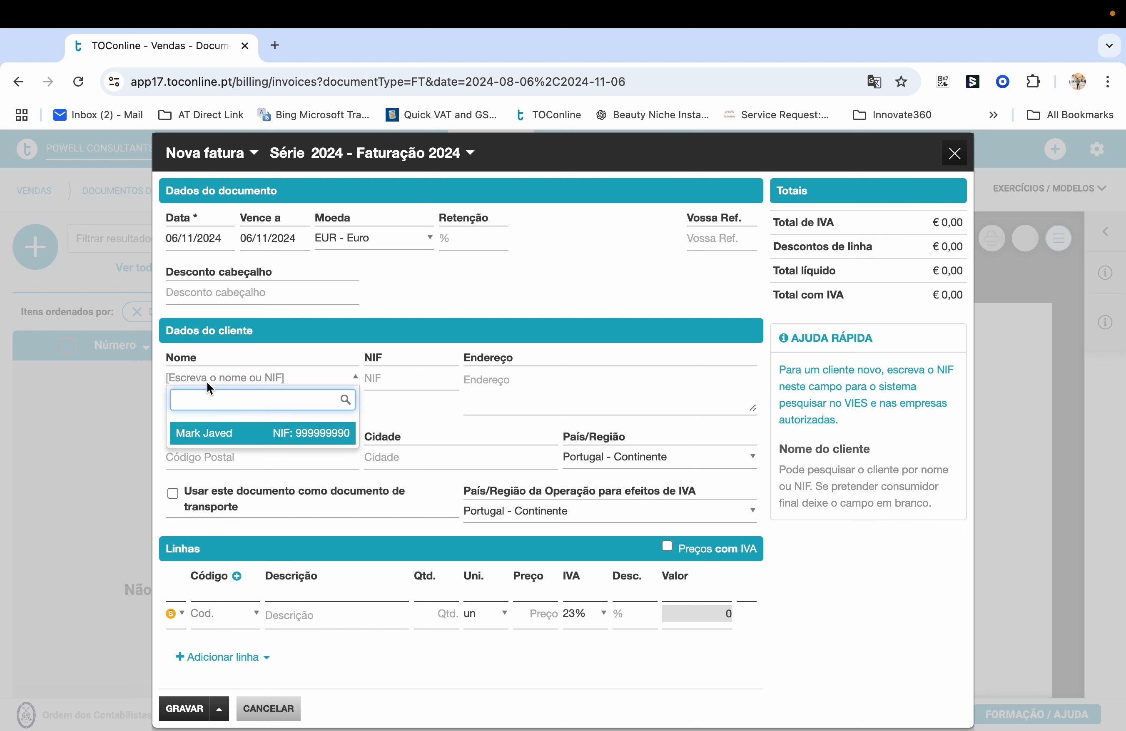
click(204, 441)
scroll(234, 470, down, 3)
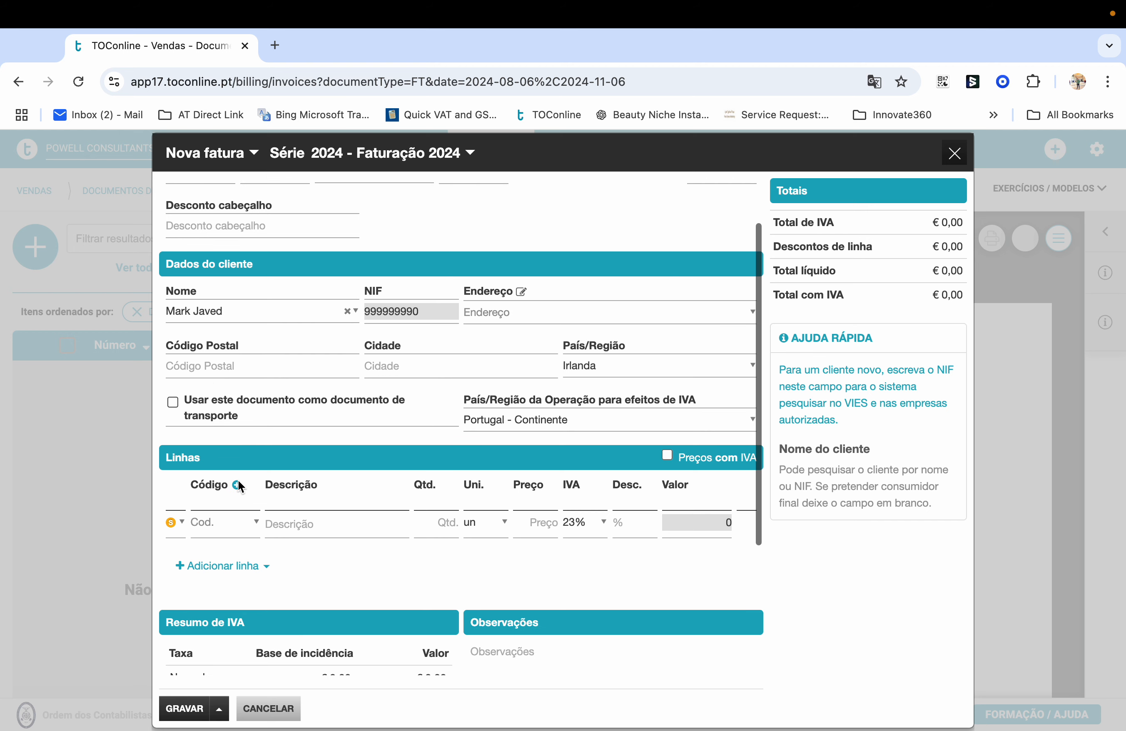
click(238, 482)
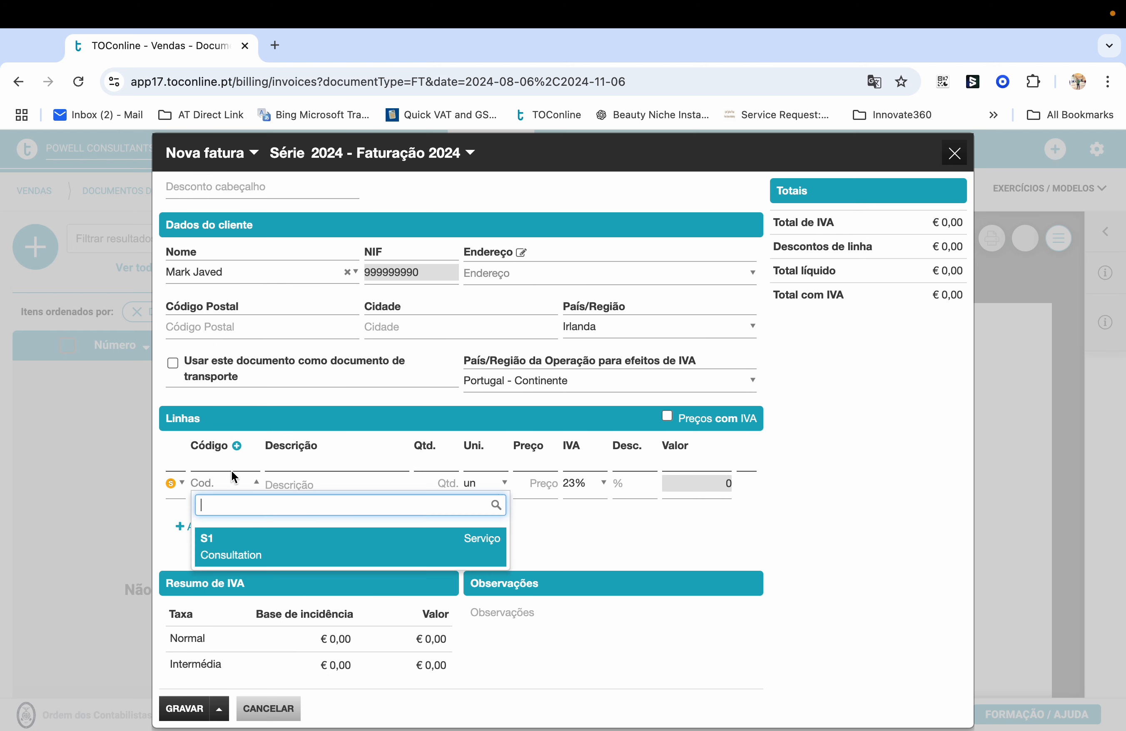
click(227, 559)
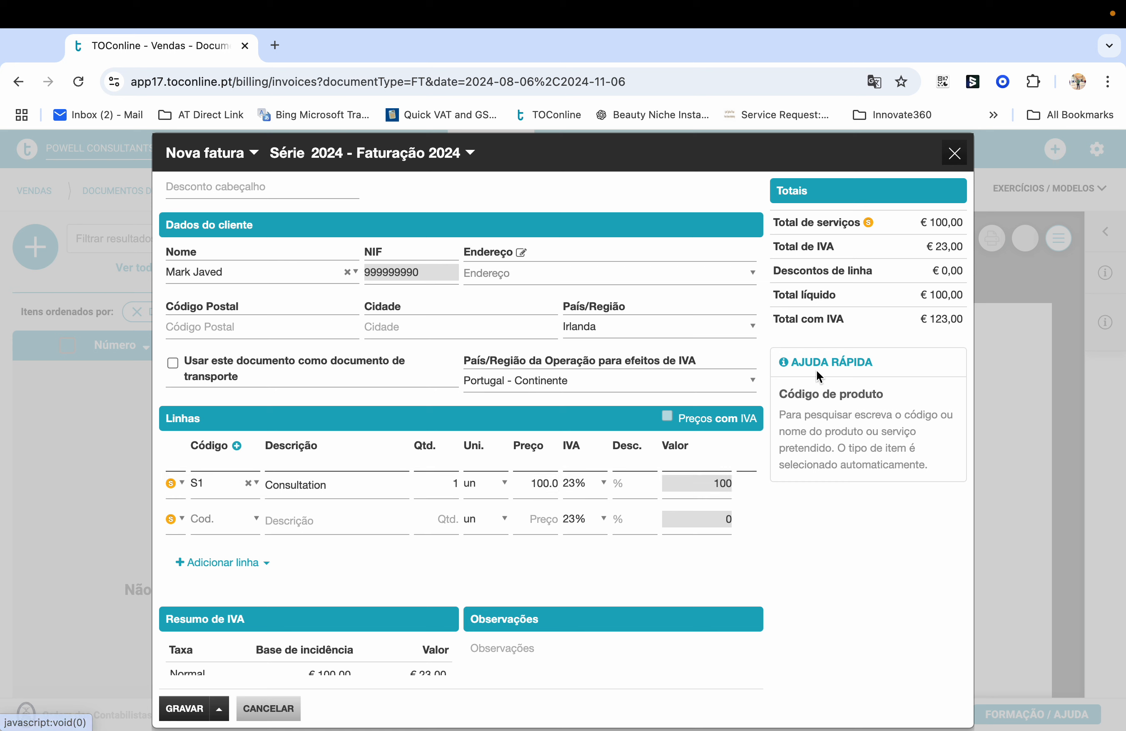
click(746, 521)
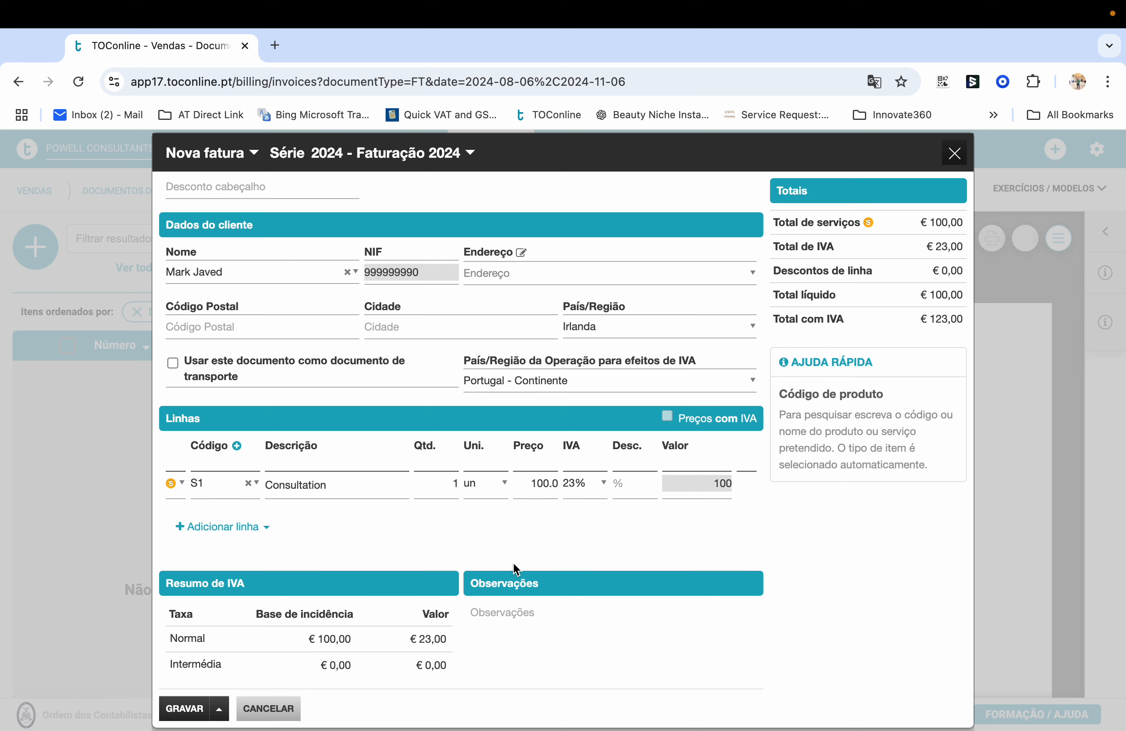
scroll(515, 565, down, 3)
scroll(514, 565, up, 5)
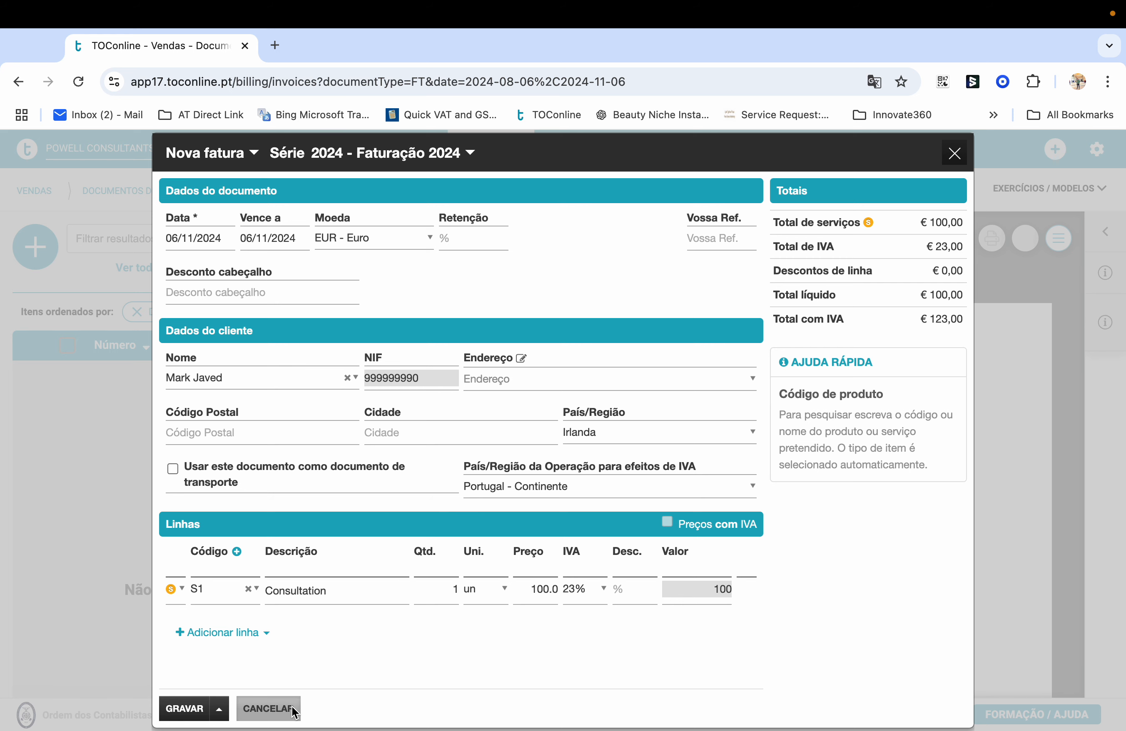
Cancel the draft invoice and open the Empresa menu
click(269, 710)
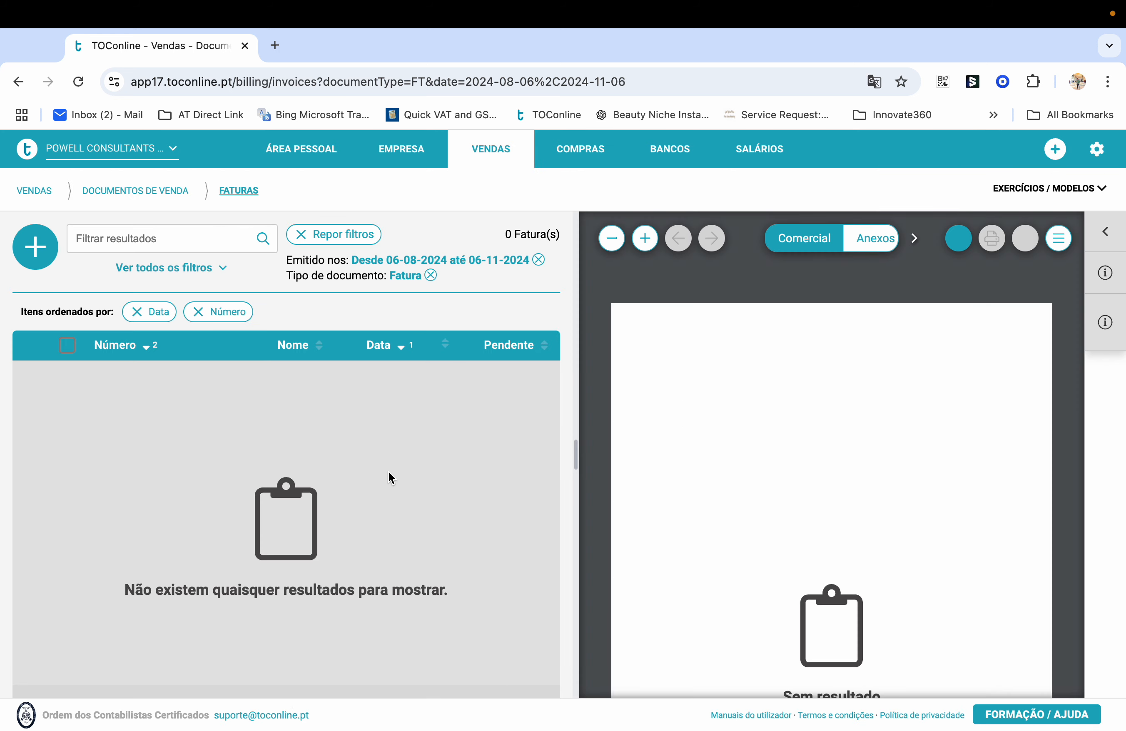
click(409, 145)
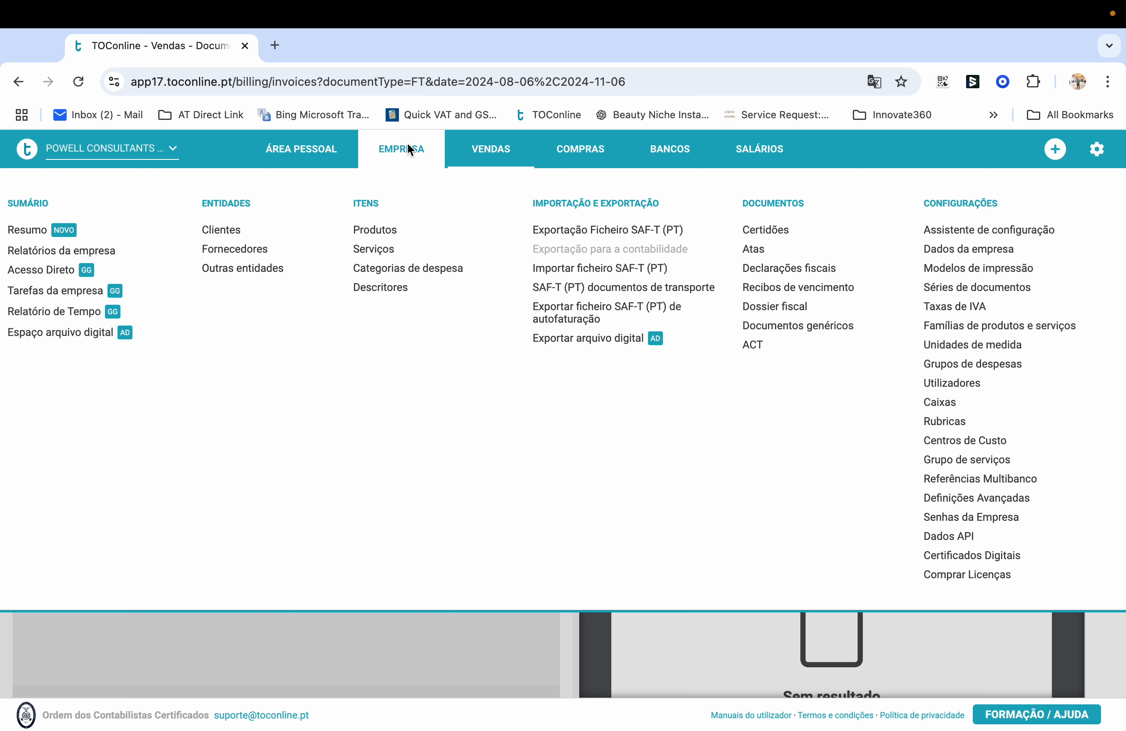
Edit the client's record to tick VAT-exempt with exemption reason M40
click(227, 230)
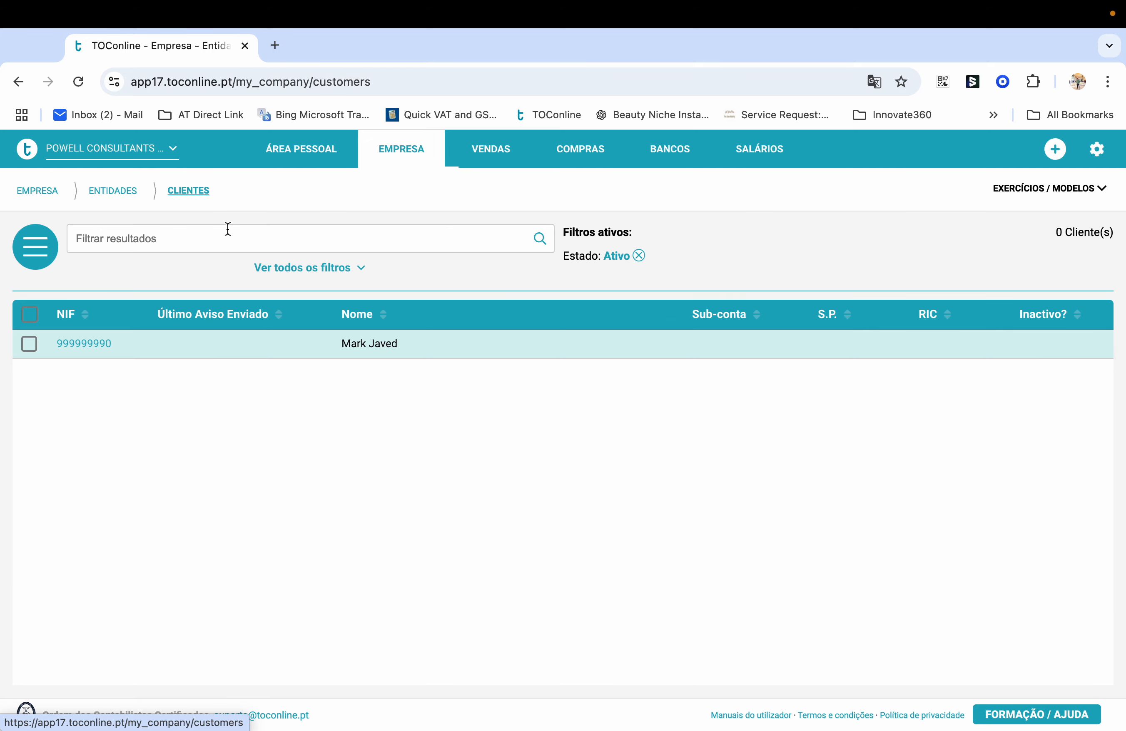
click(86, 346)
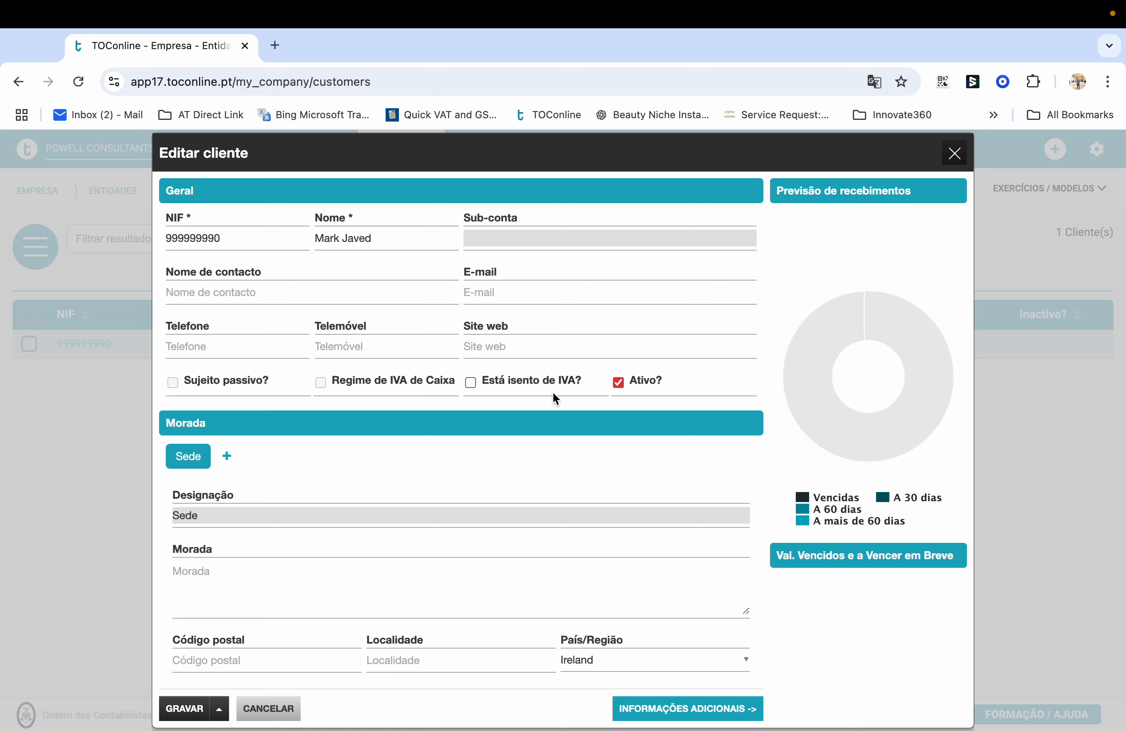
click(469, 378)
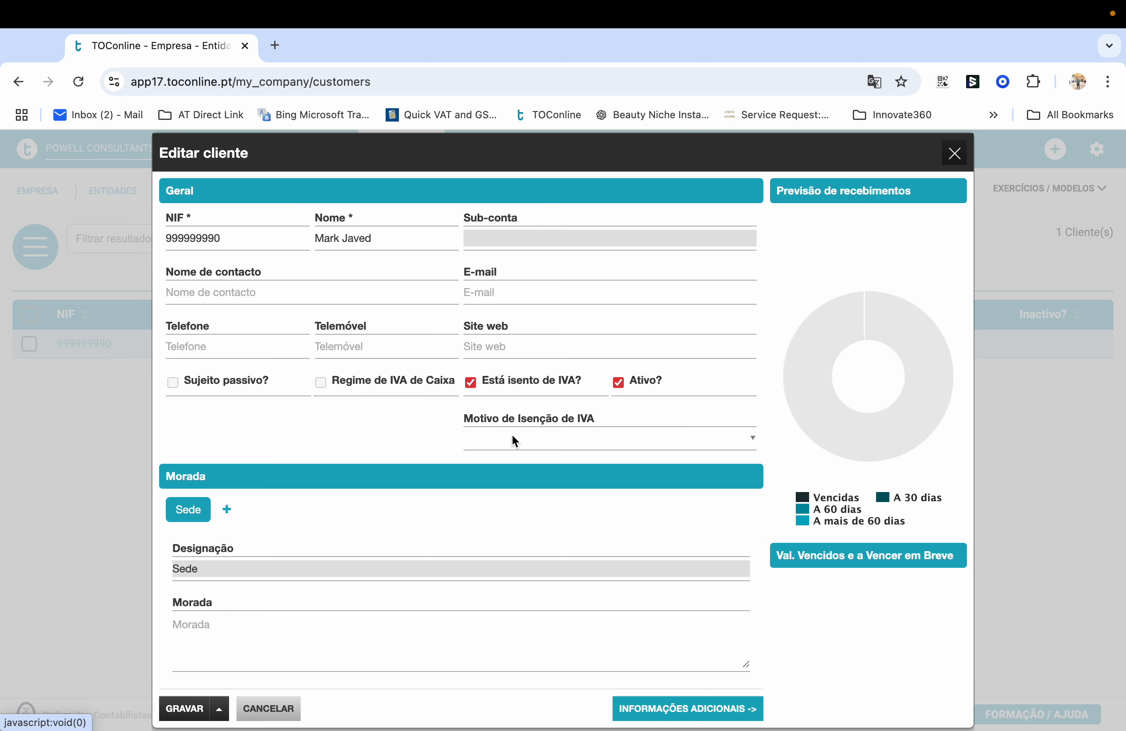
click(526, 435)
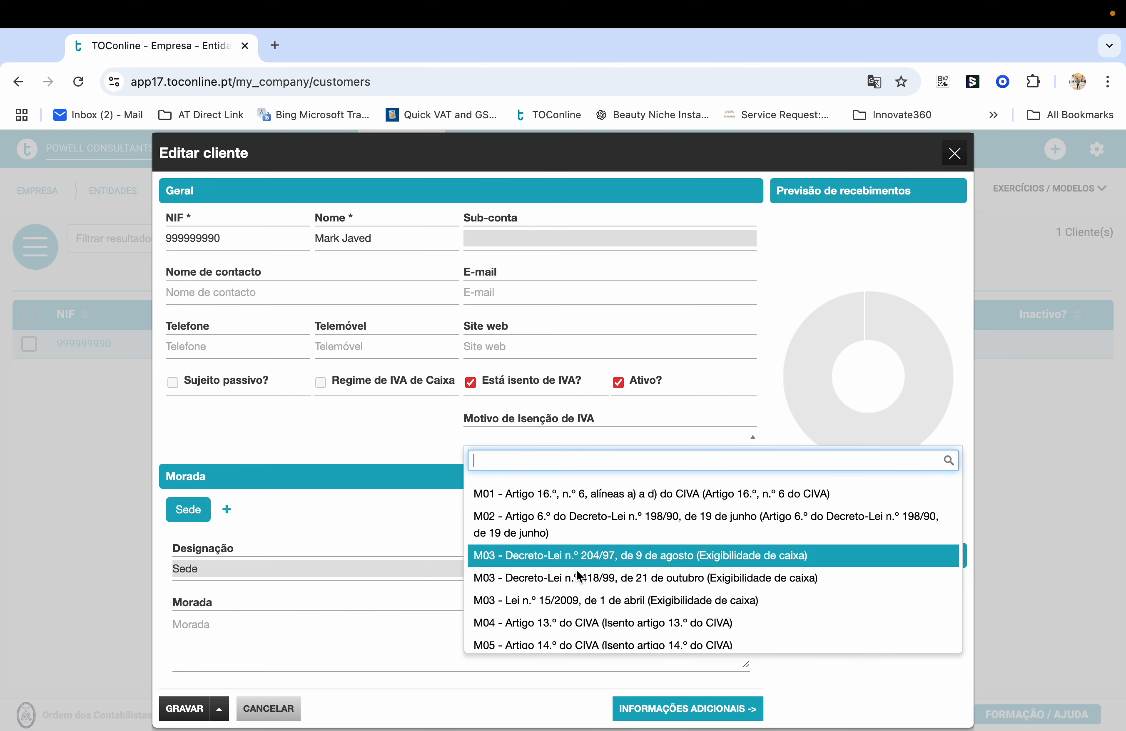
text(m40)
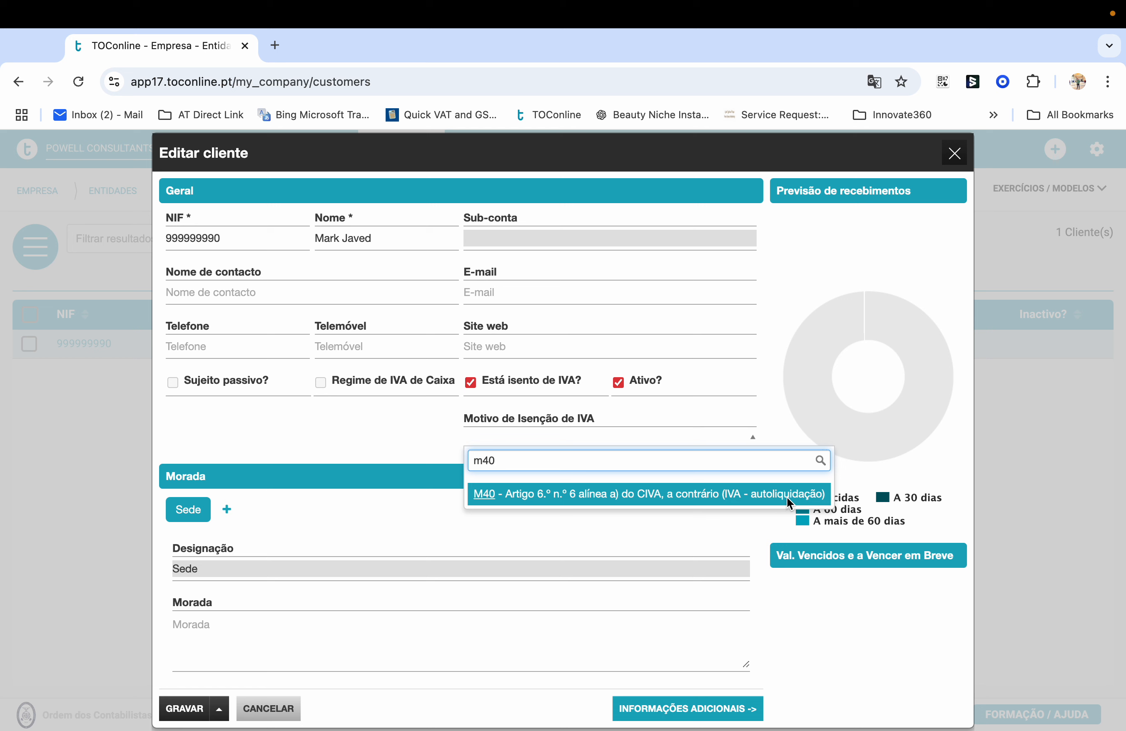
click(798, 496)
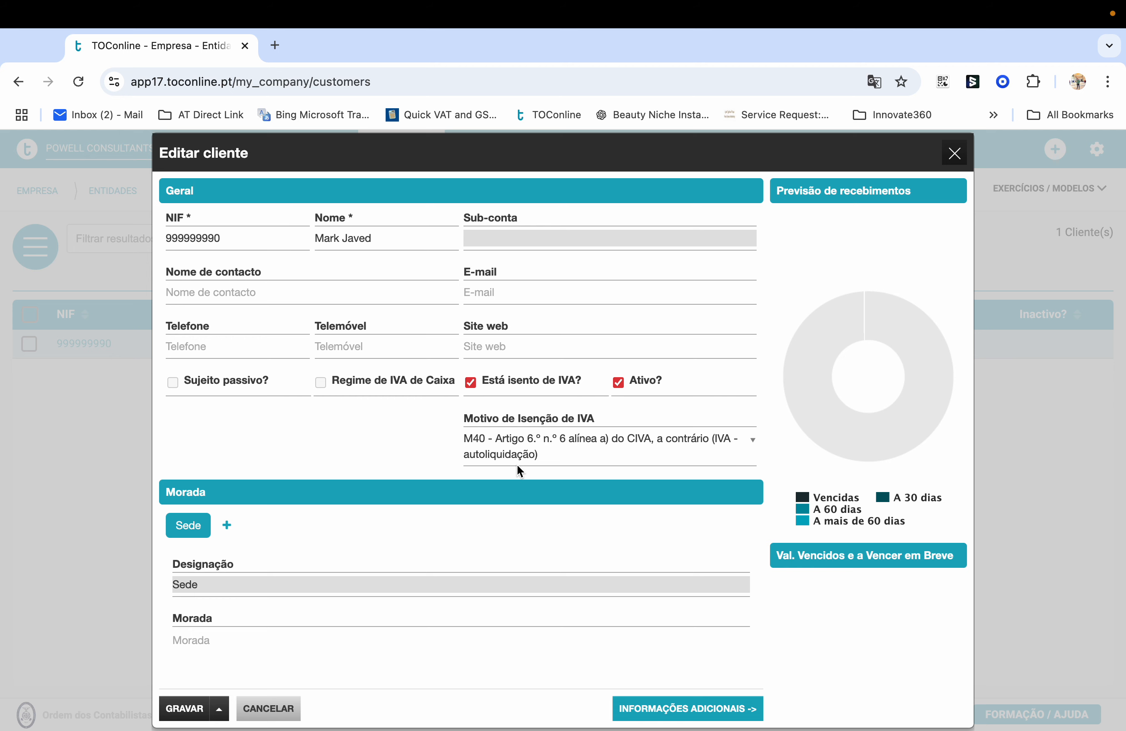
Append 'Ltd' to the client's name, confirm reason M40 and save the client
scroll(617, 579, down, 5)
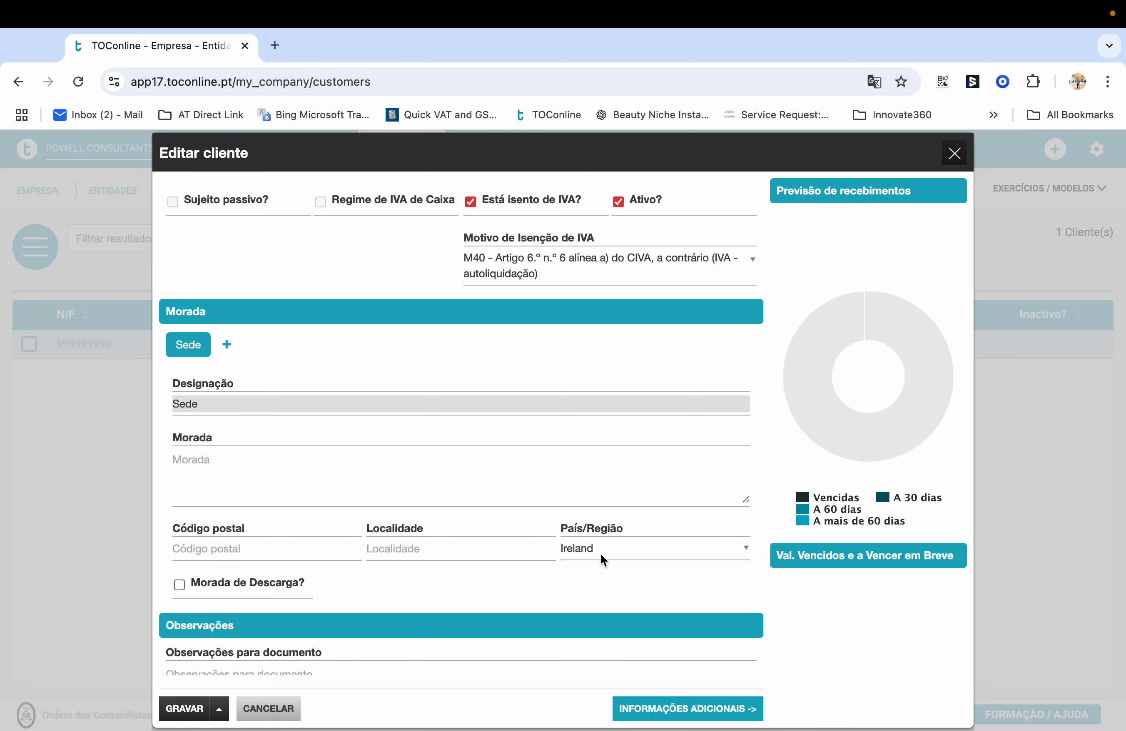
scroll(629, 554, up, 5)
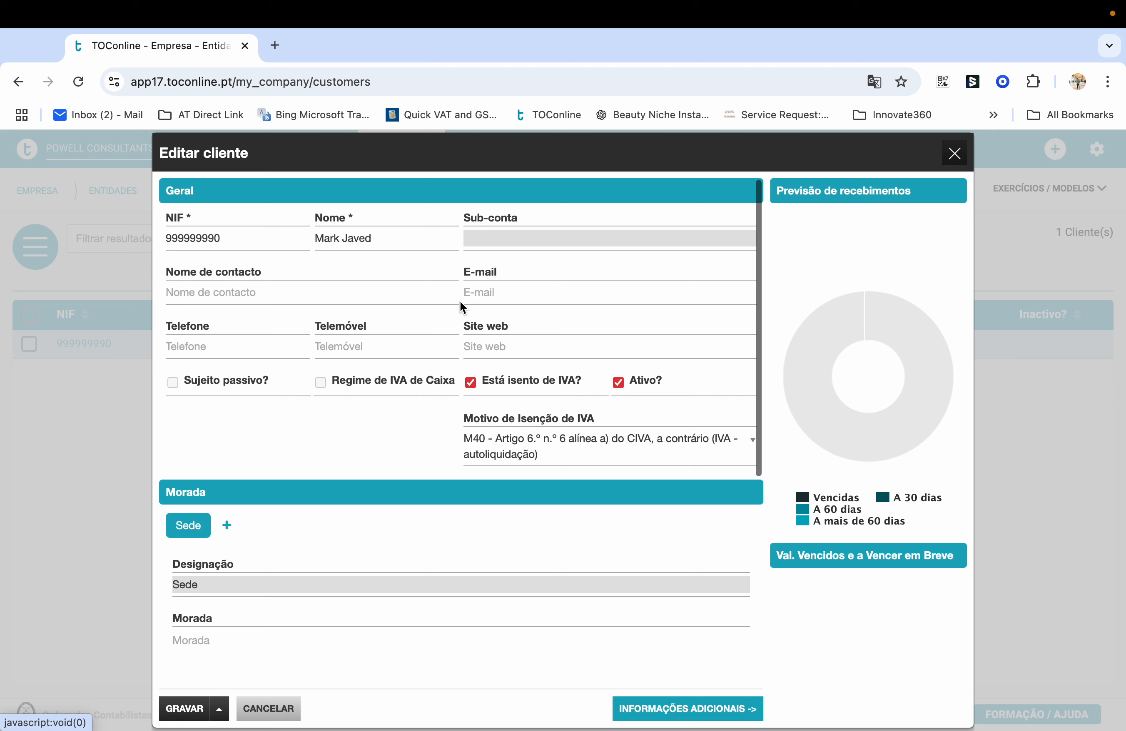
click(406, 247)
text(Ltd)
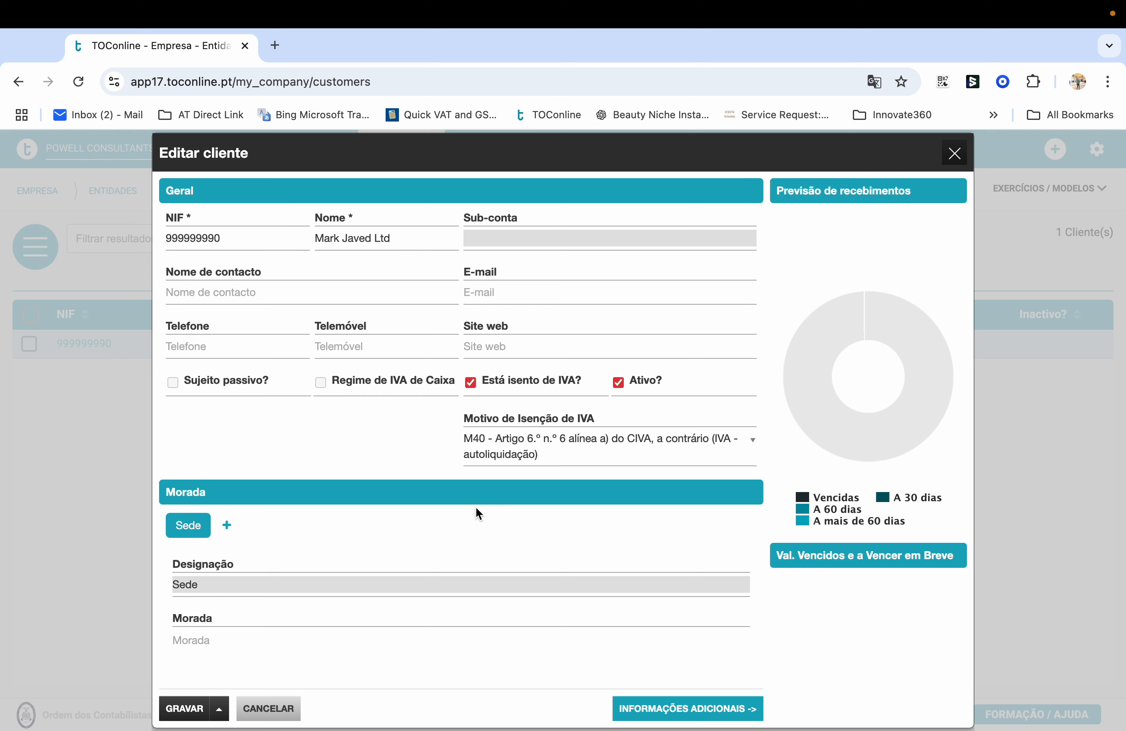
scroll(477, 513, down, 4)
scroll(605, 528, up, 2)
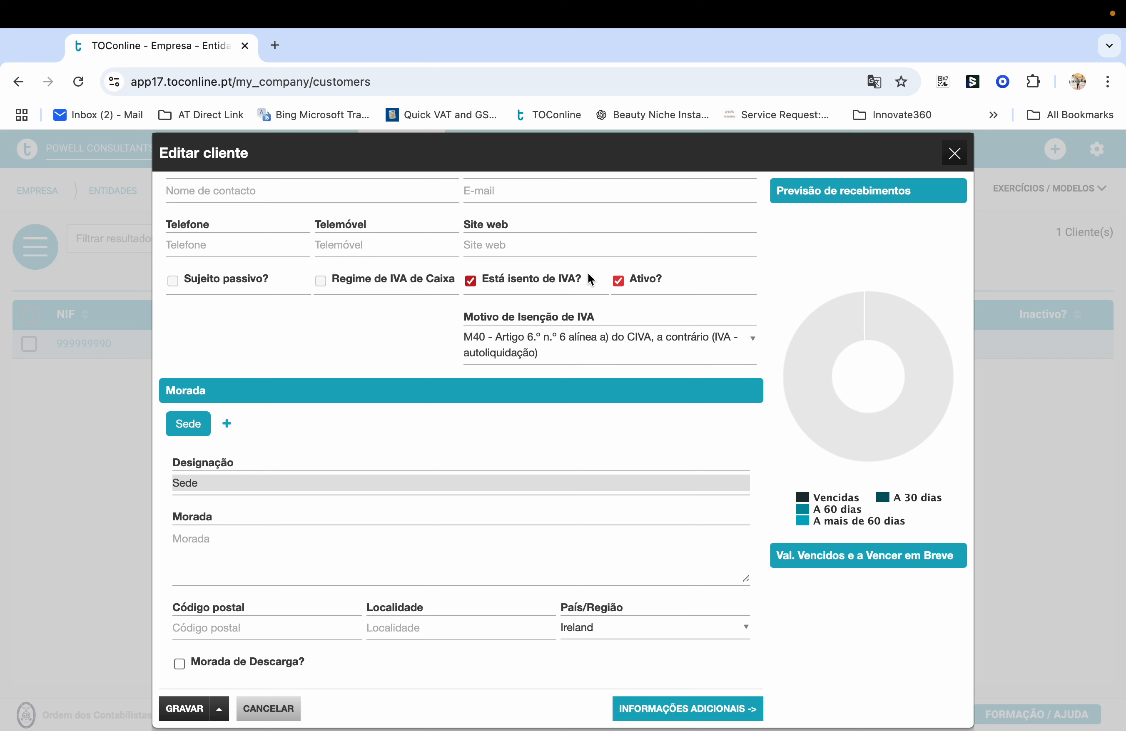
click(525, 339)
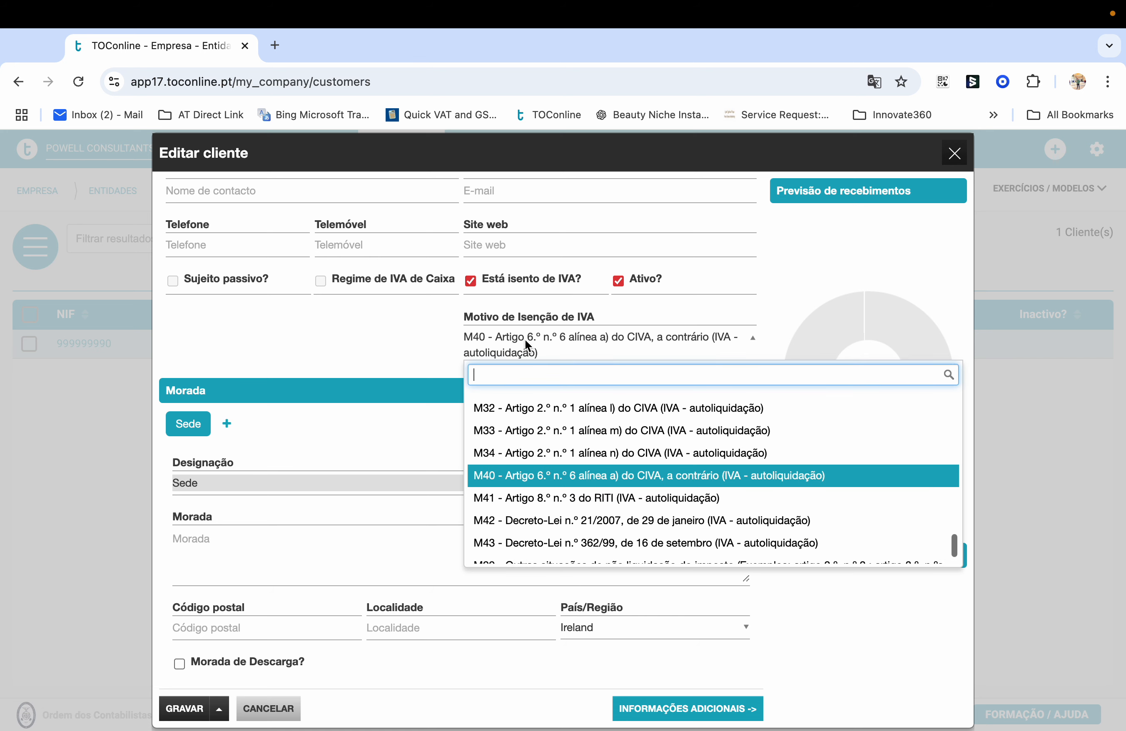
click(497, 478)
click(183, 708)
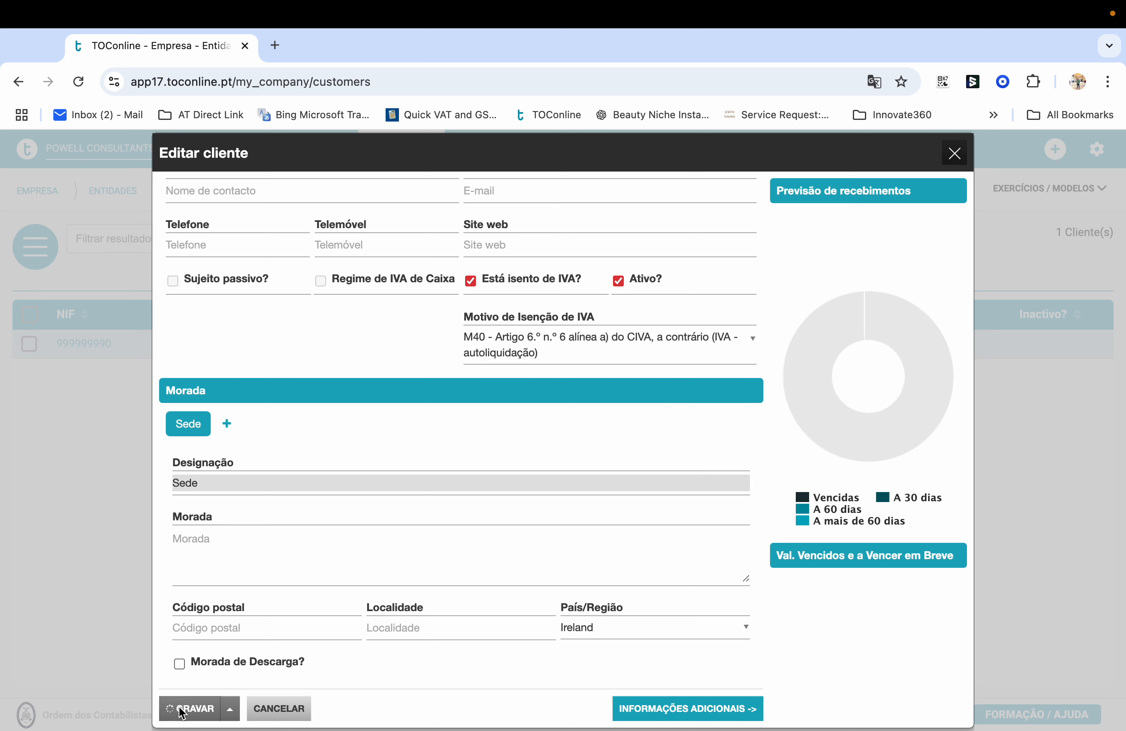
Open the invoices list, start a new Fatura and dismiss both Atenção tips
mouse_move(480, 152)
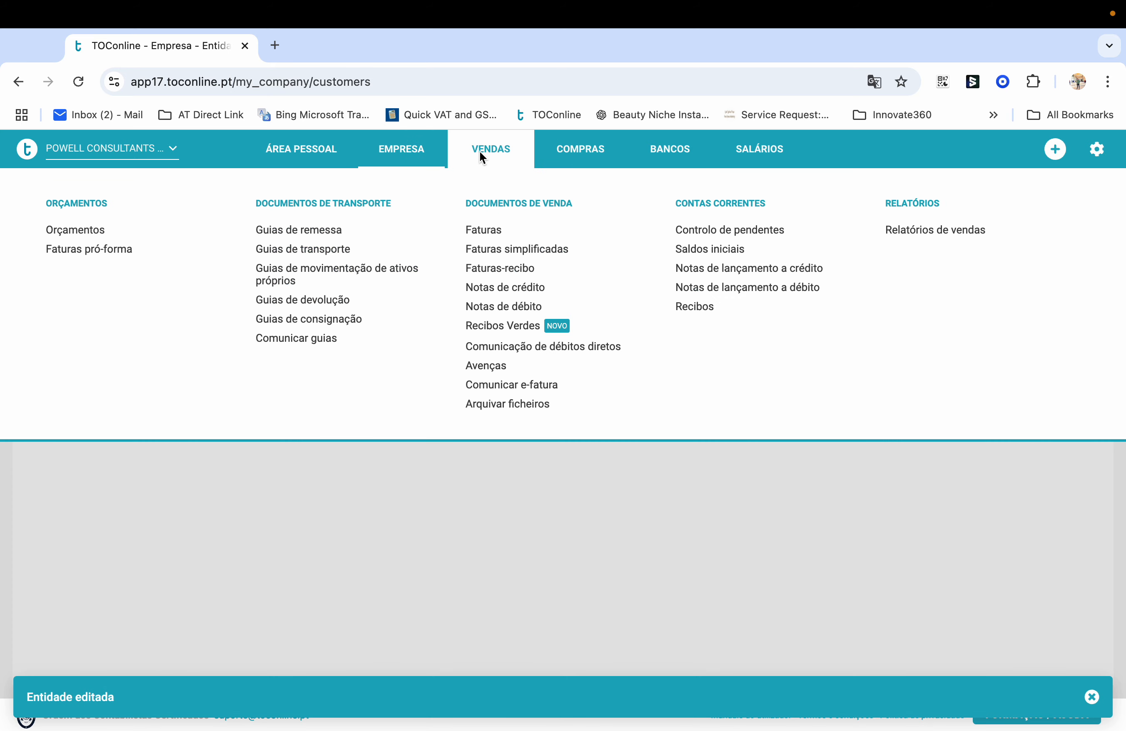
click(487, 229)
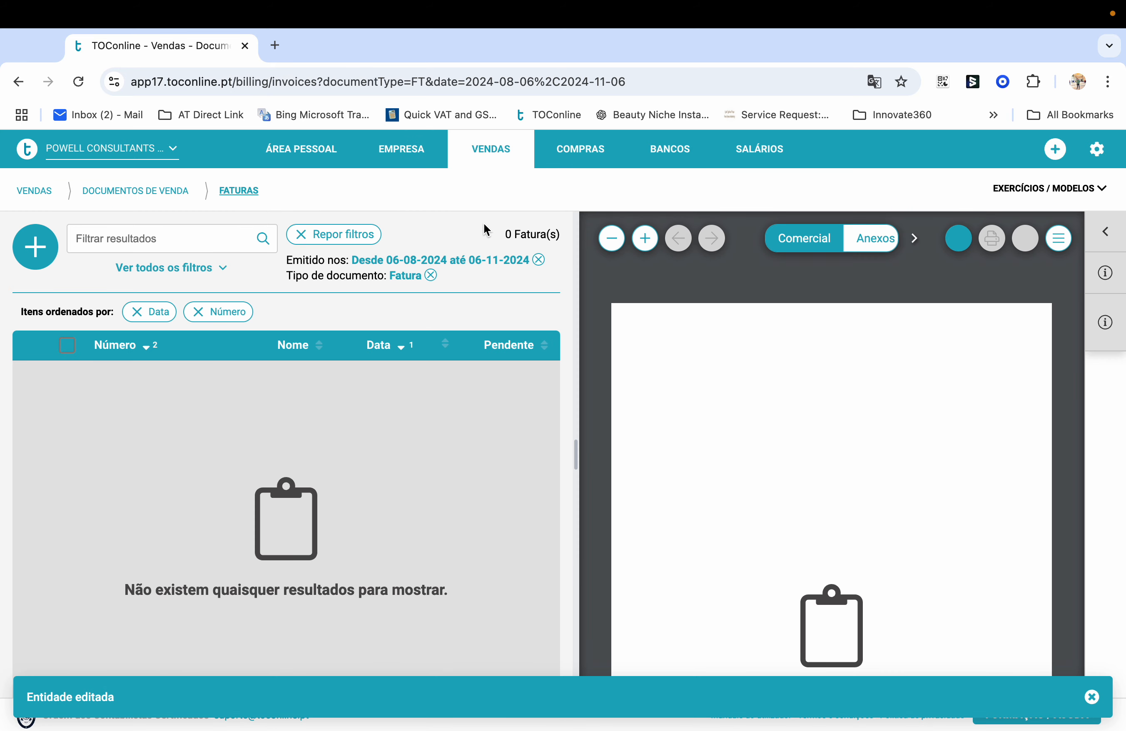
click(59, 249)
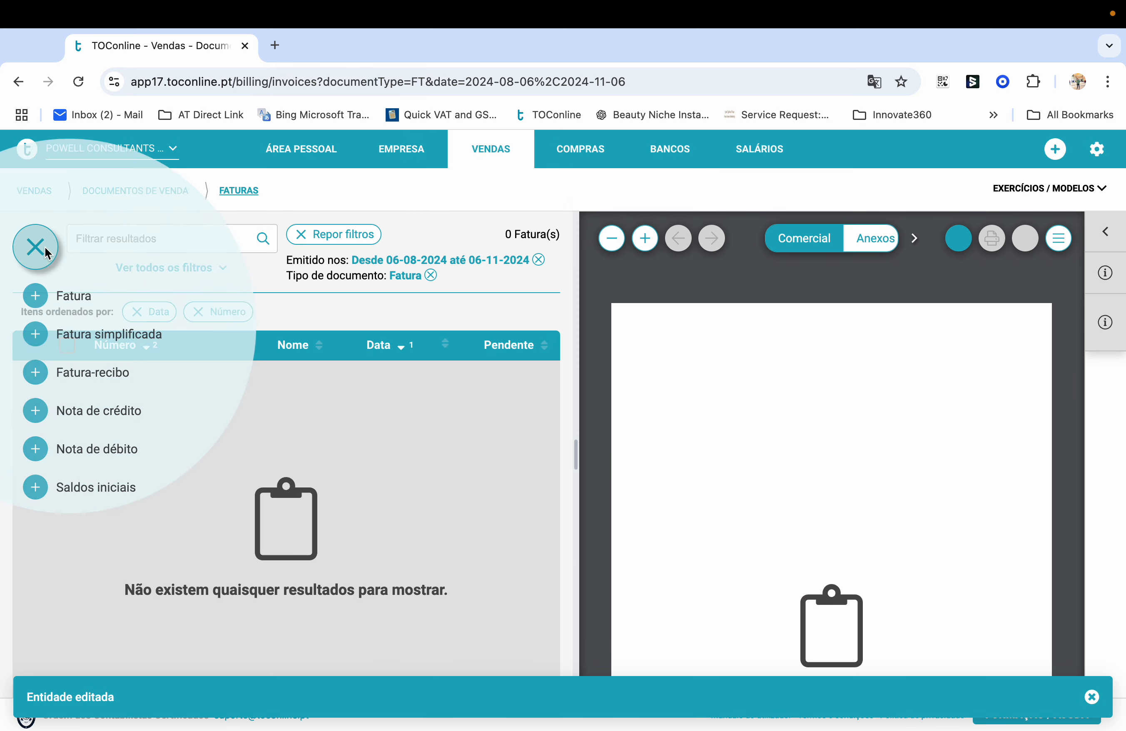
click(79, 293)
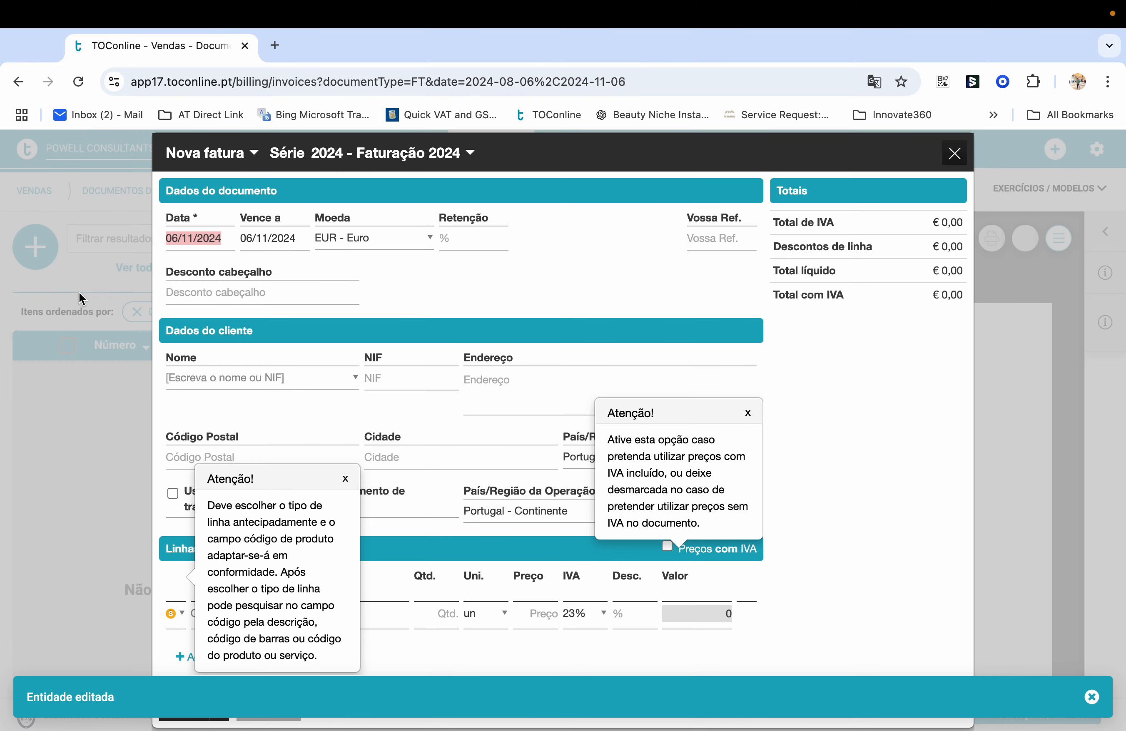
click(345, 479)
click(747, 413)
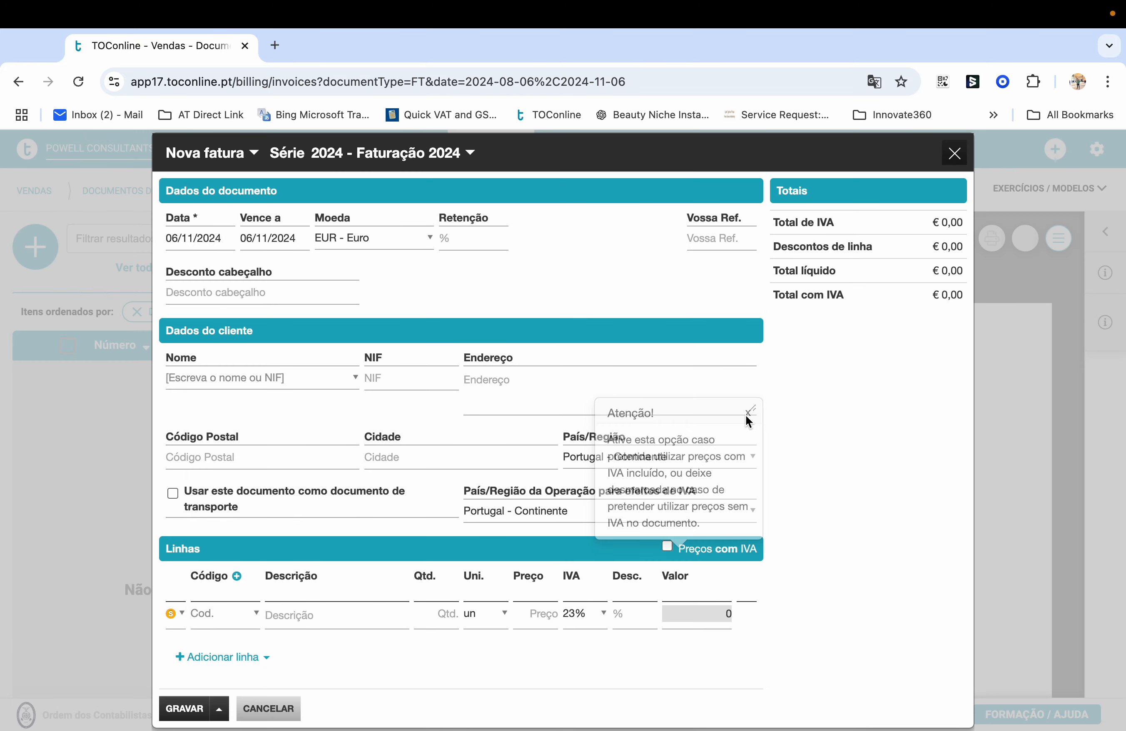
Bill the exempt client for one S1 Consultation line at 0% VAT, removing the empty line
click(251, 376)
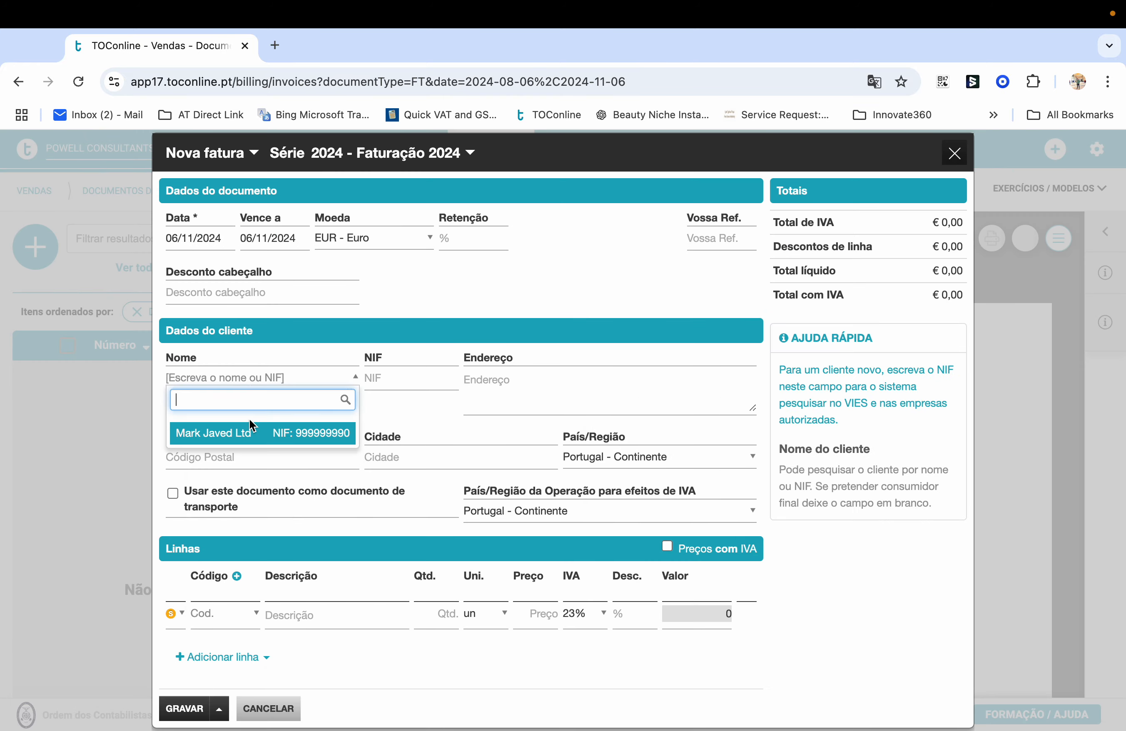
click(238, 433)
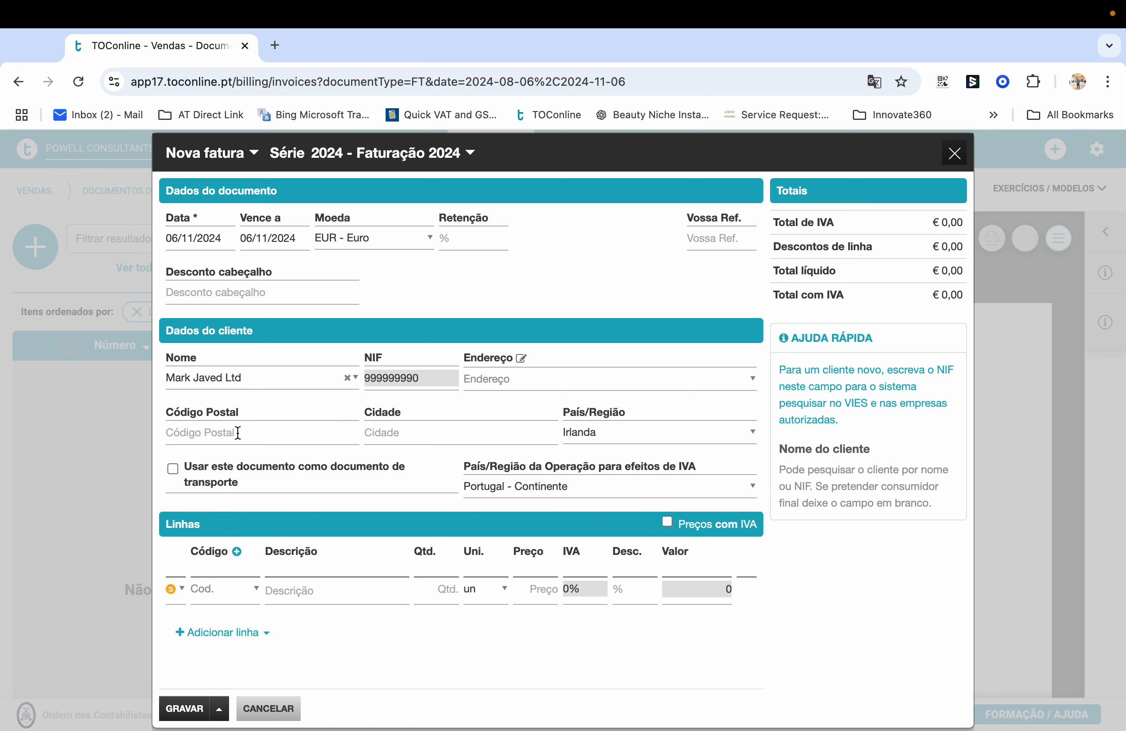
click(223, 591)
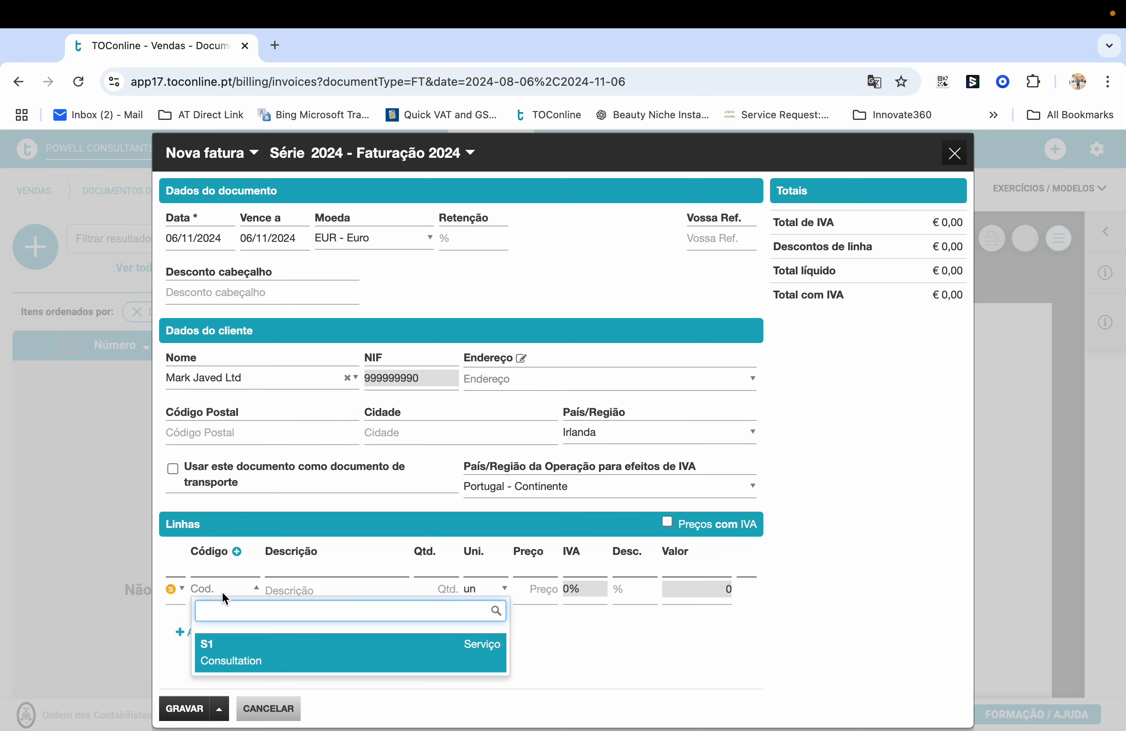
click(232, 648)
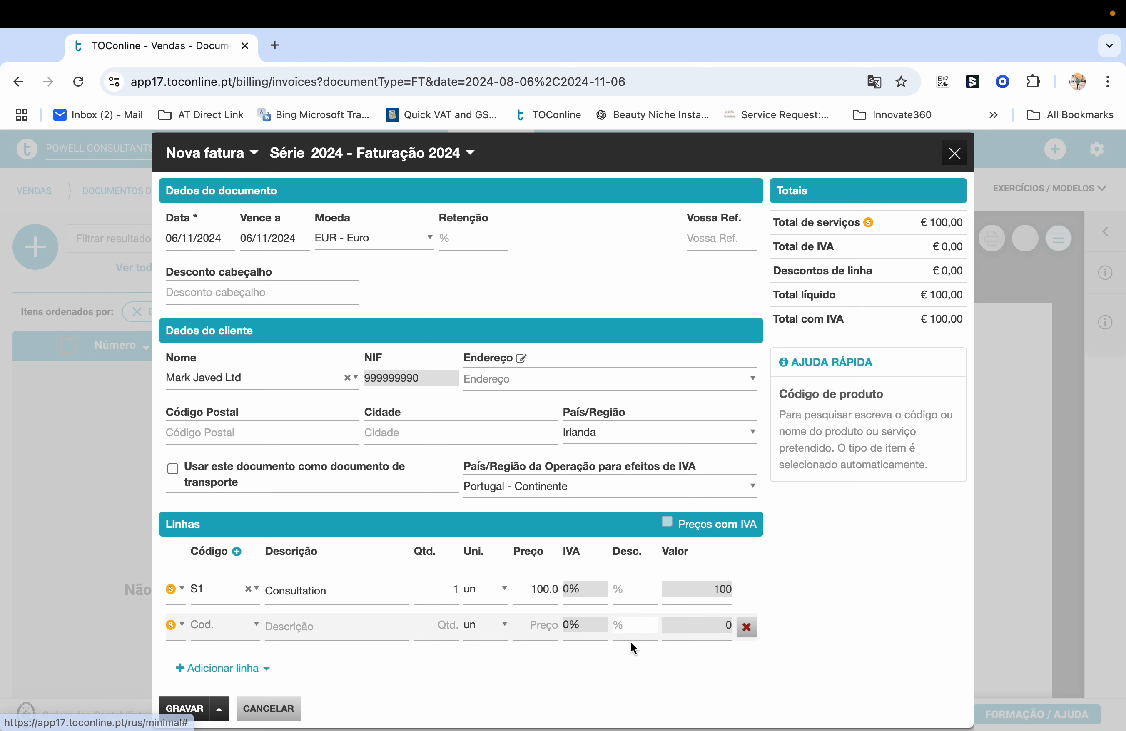
scroll(631, 643, down, 5)
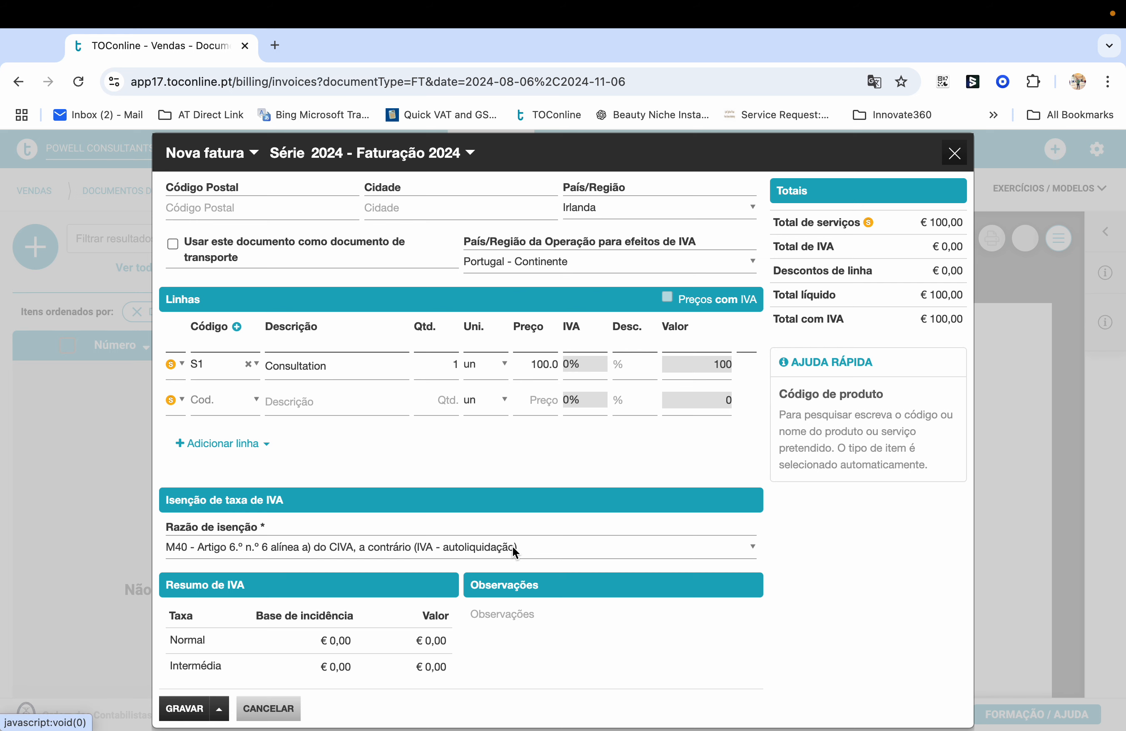
scroll(512, 548, up, 3)
click(746, 547)
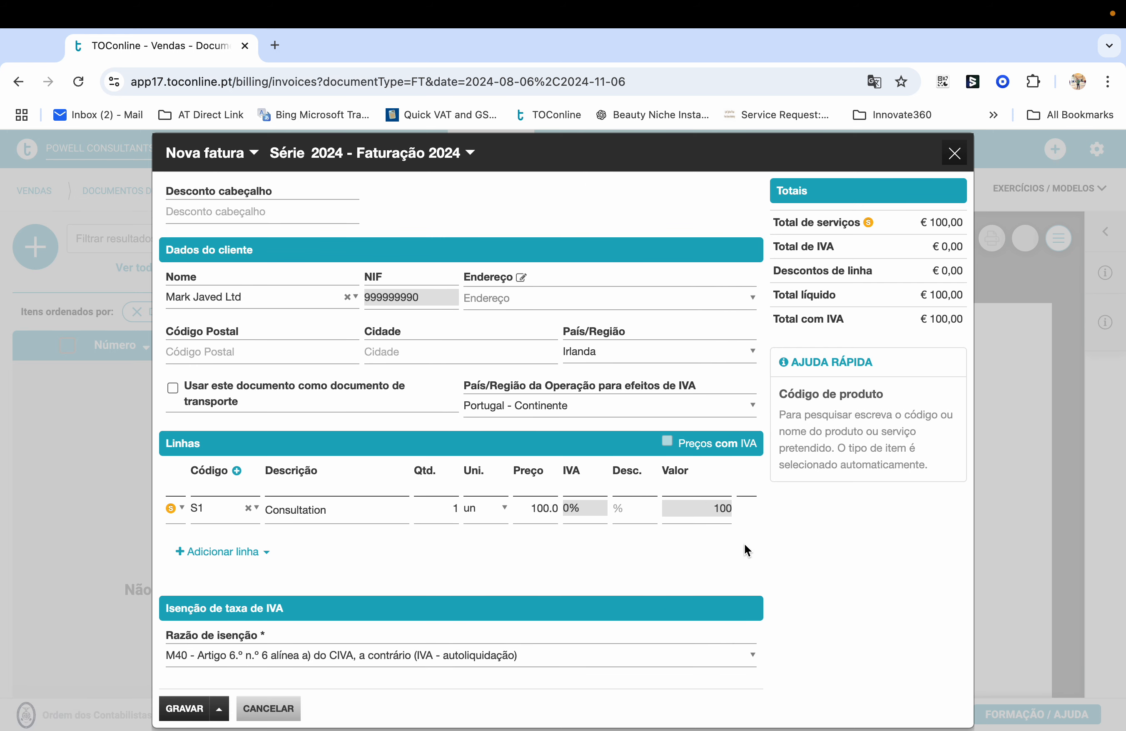
scroll(476, 563, down, 5)
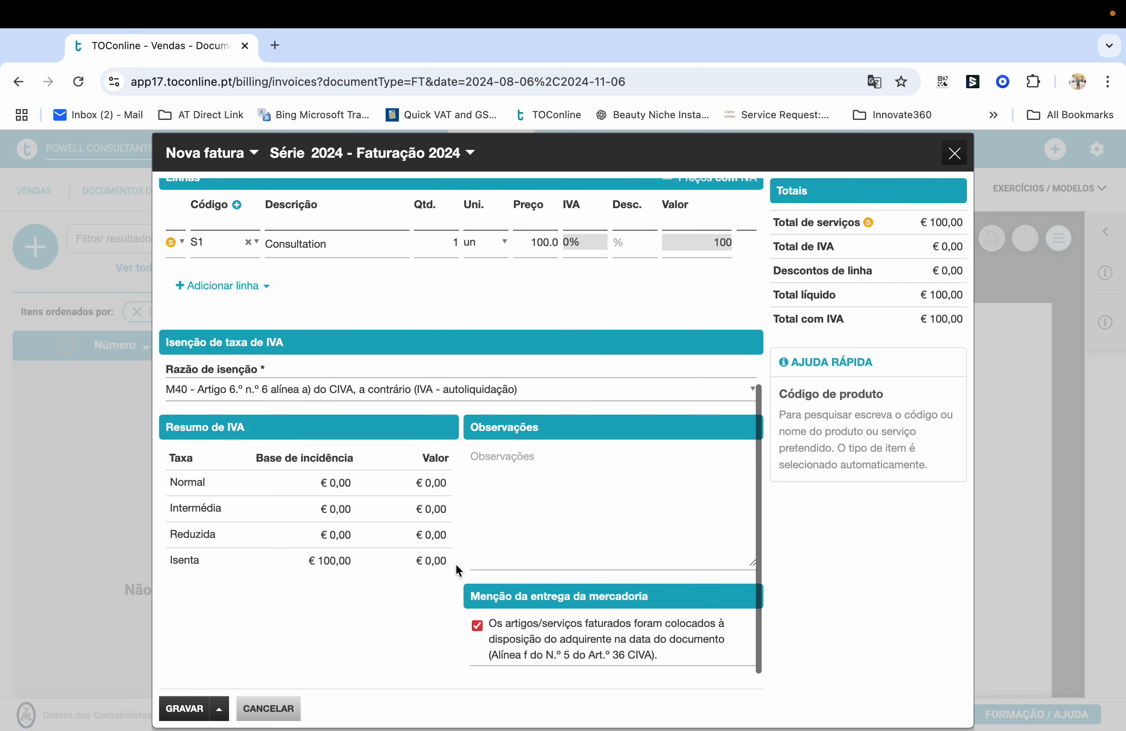
Open the invoice's GRAVAR options and review the €100,00 draft under reason M40
click(220, 709)
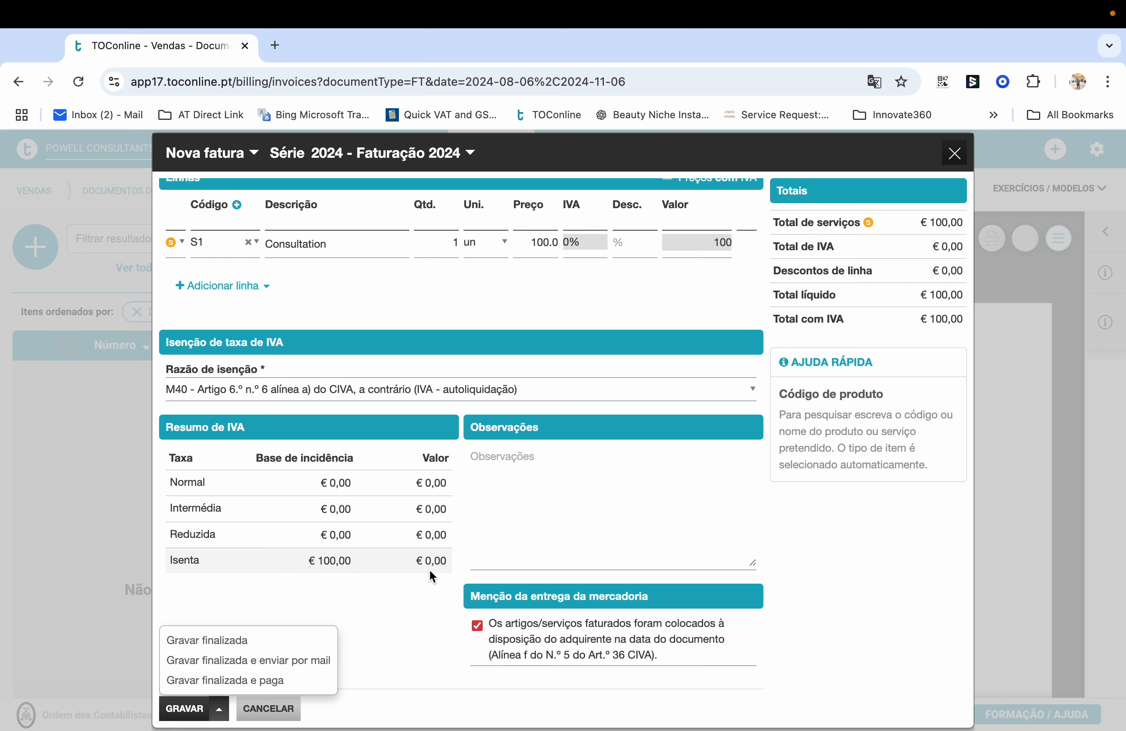
scroll(521, 504, up, 10)
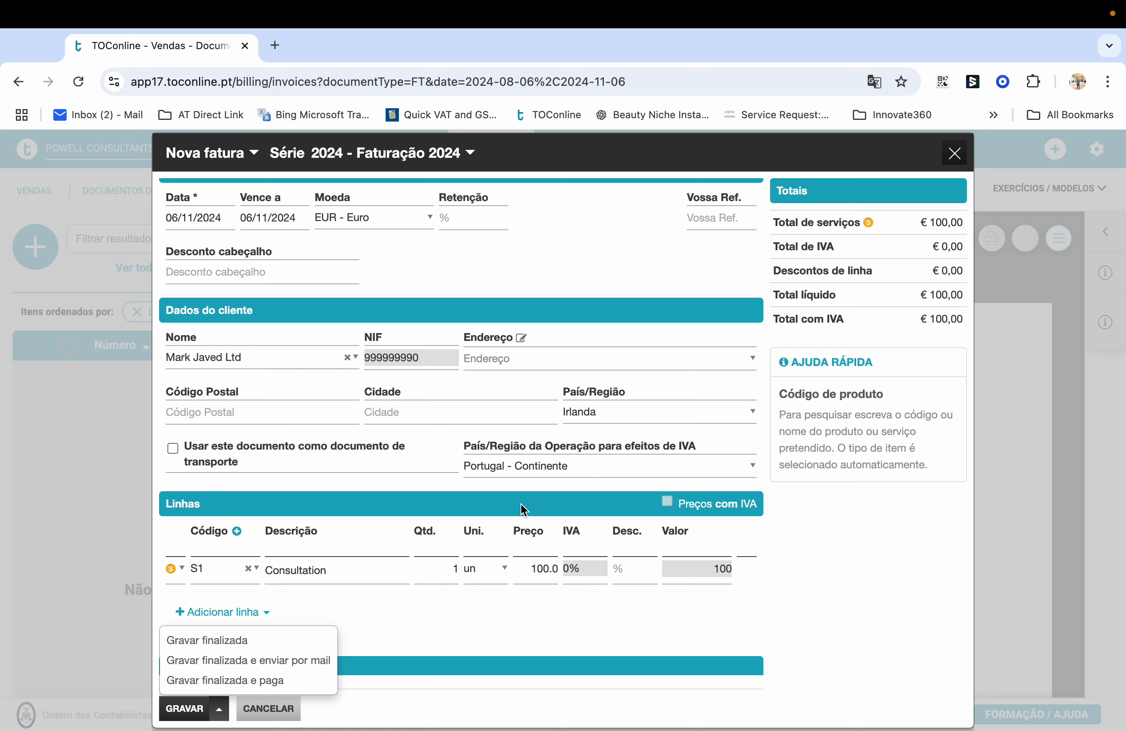
scroll(521, 504, down, 3)
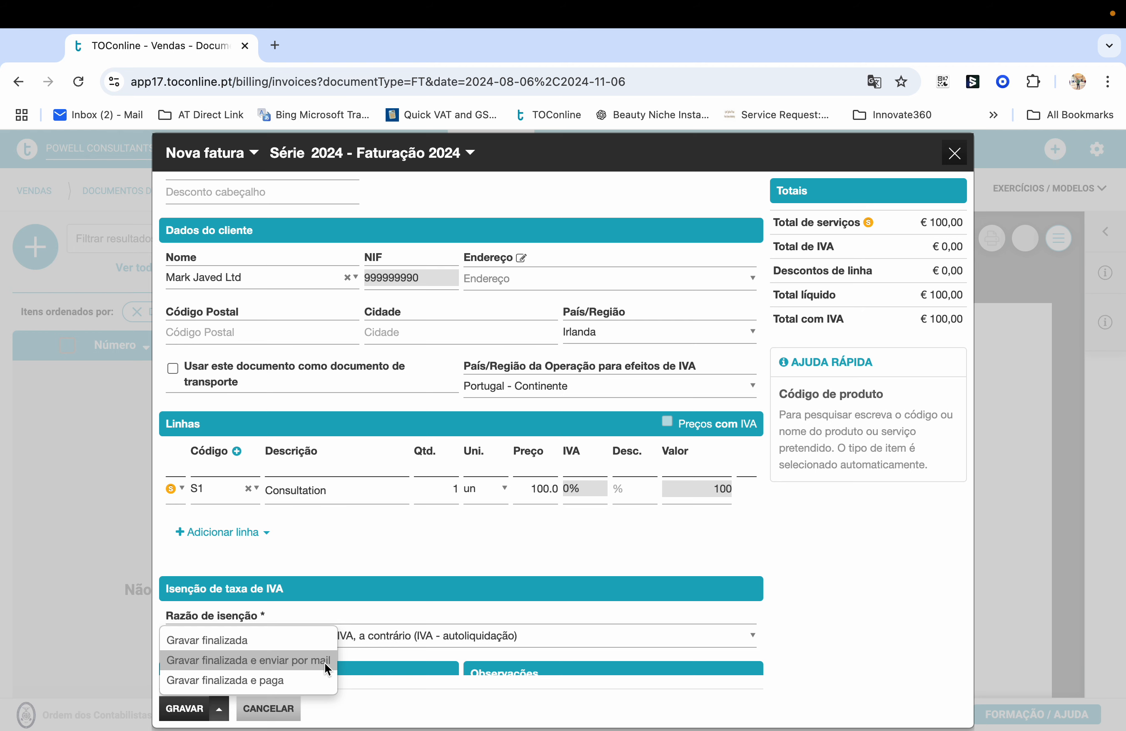
scroll(589, 499, up, 2)
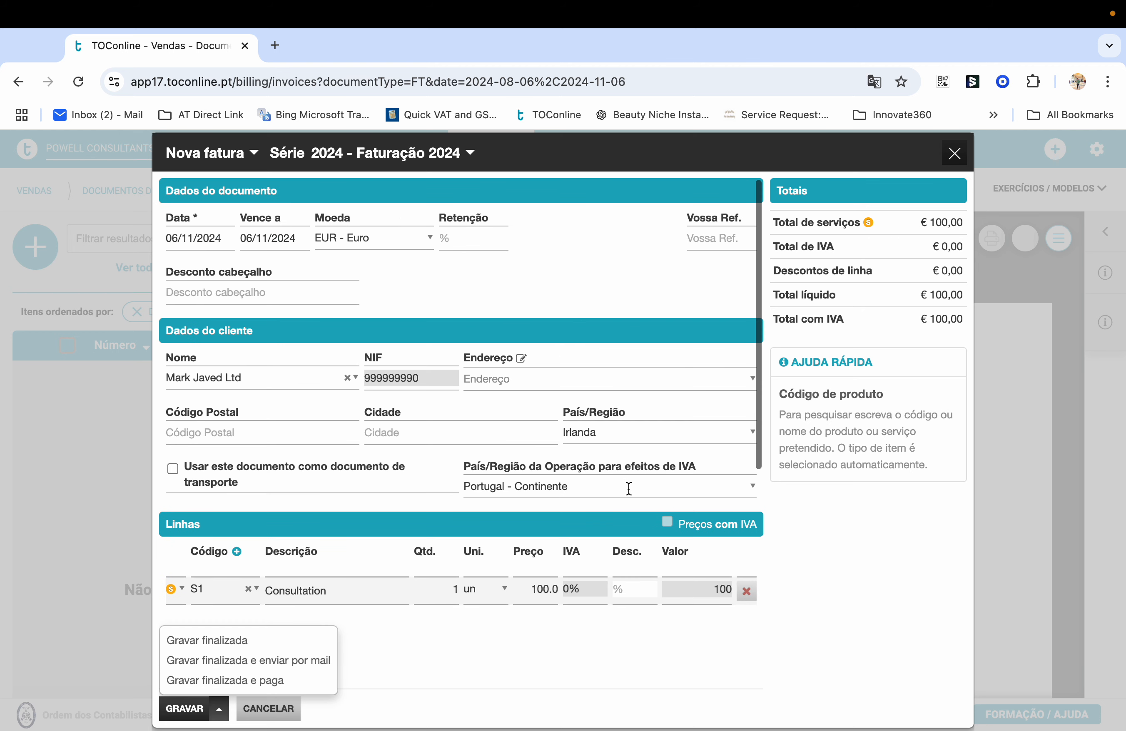
Discard the invoice draft and open the client's record from the Clientes list
click(954, 153)
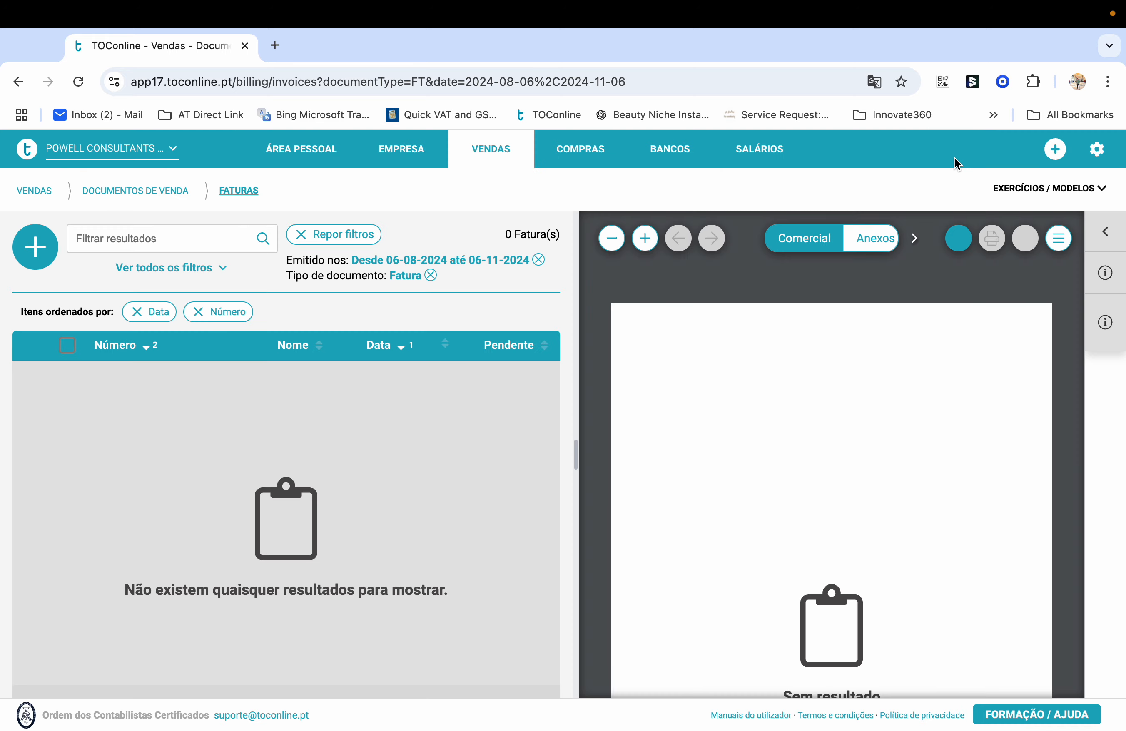
mouse_move(401, 154)
click(232, 230)
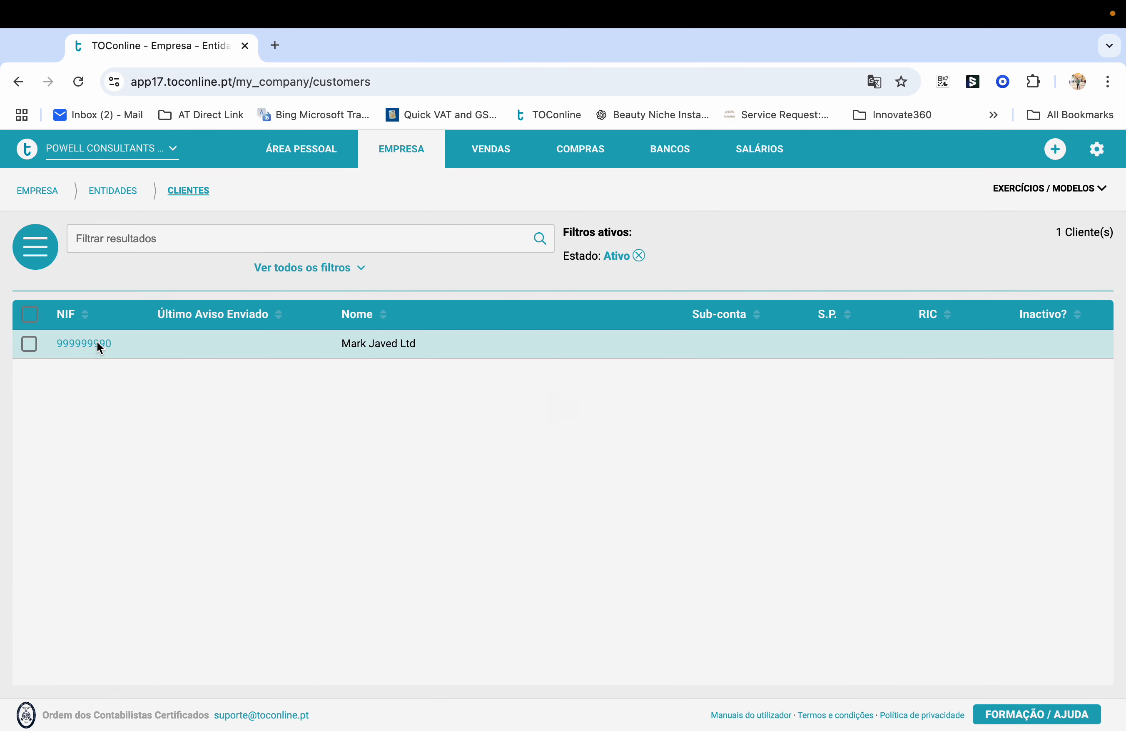
click(98, 345)
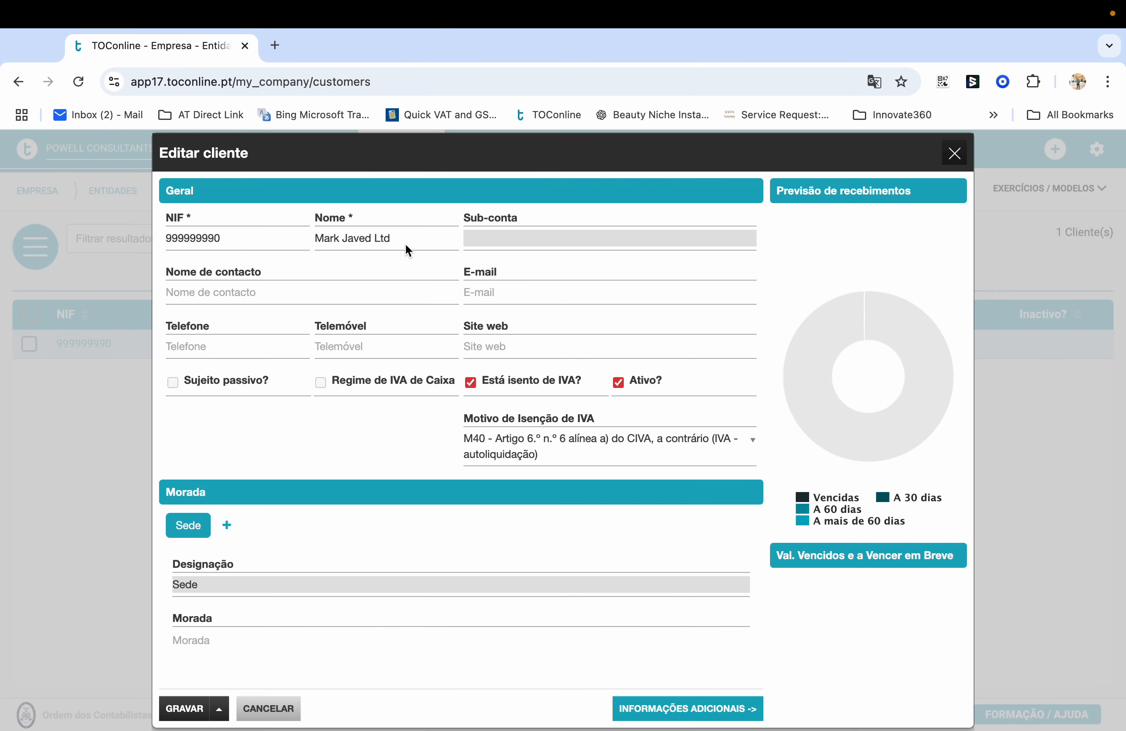
Fill in the client's e-mail address and mobile number, then save the record
click(512, 292)
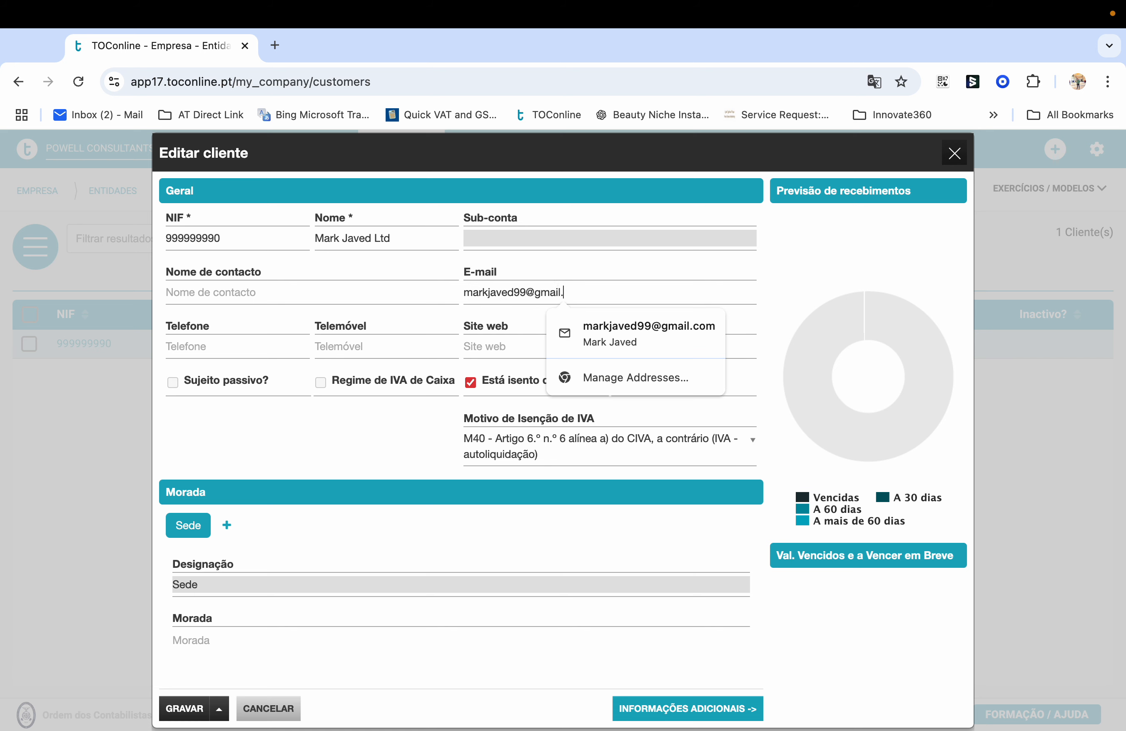
click(383, 344)
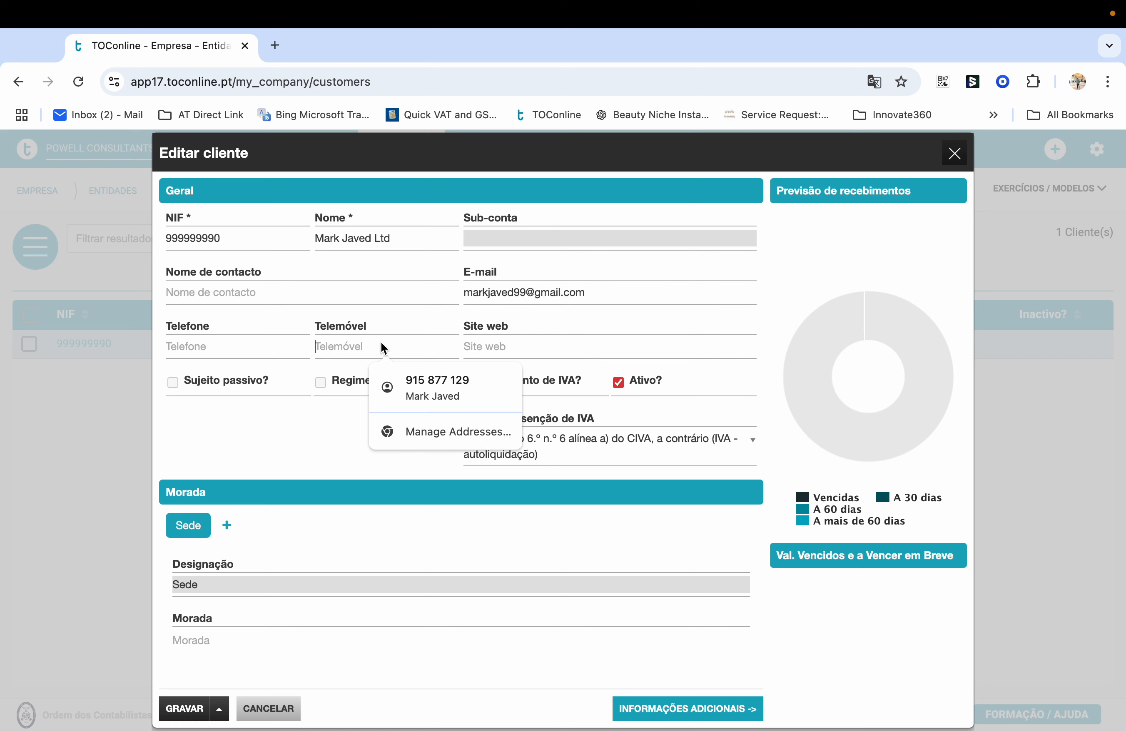
click(309, 433)
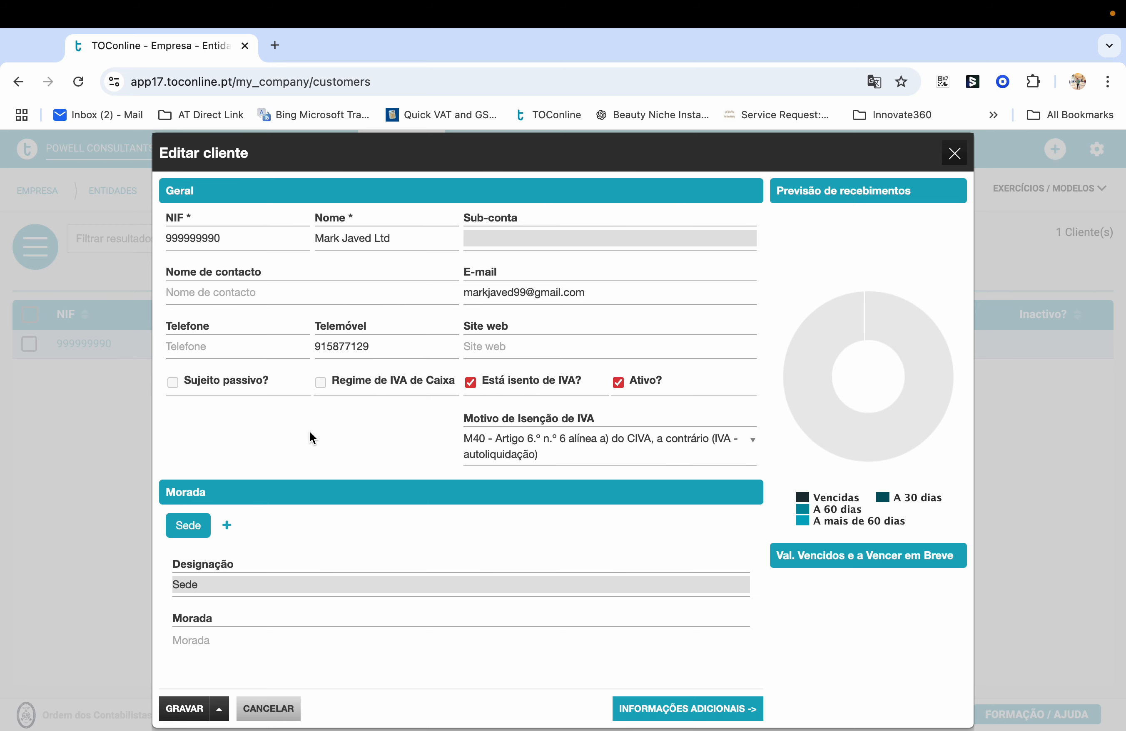
scroll(309, 432, down, 5)
click(185, 708)
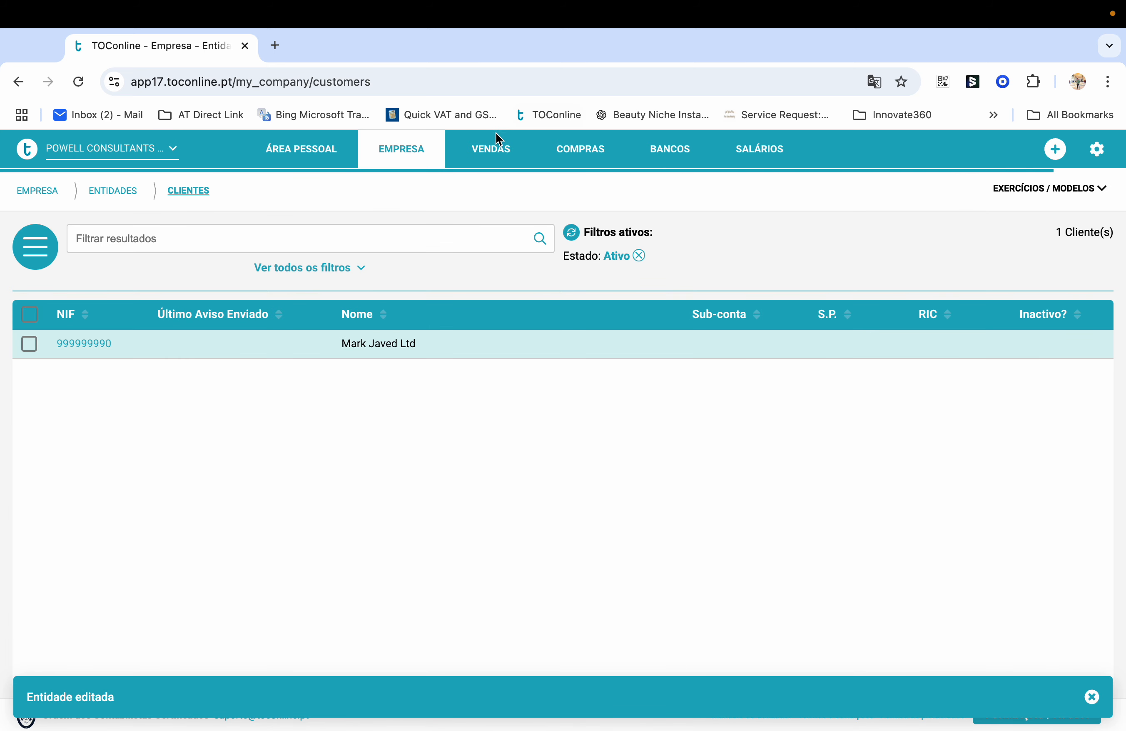
click(492, 146)
click(484, 233)
click(36, 247)
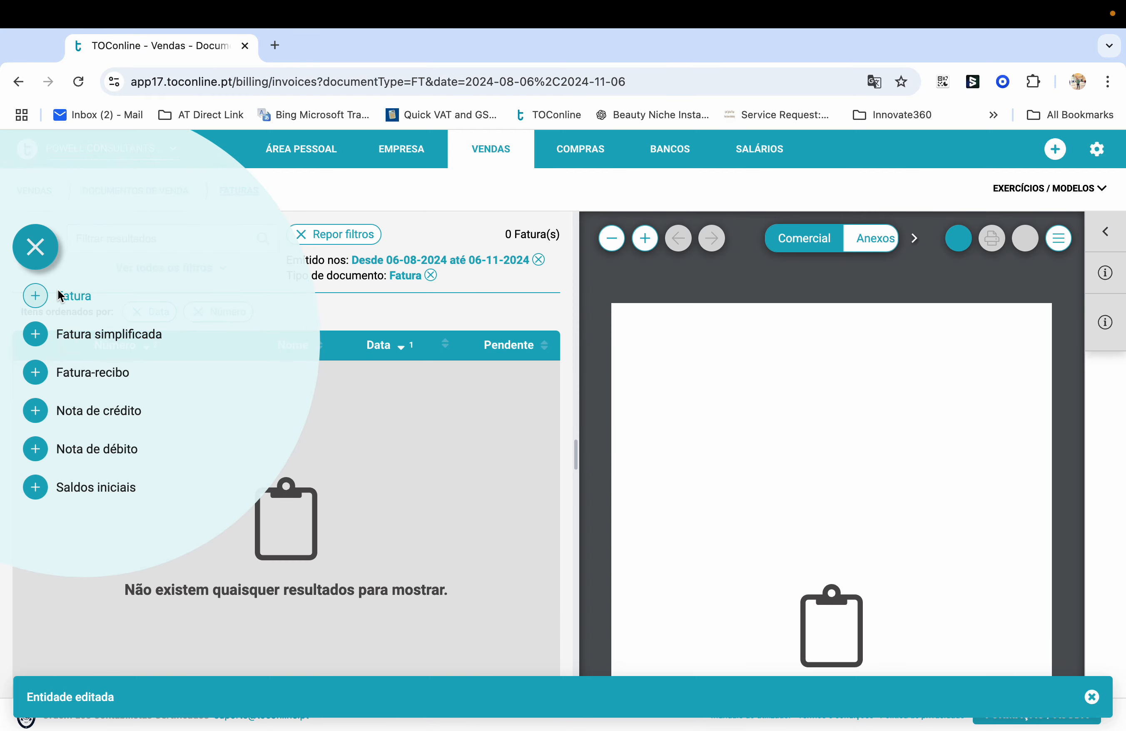
click(58, 292)
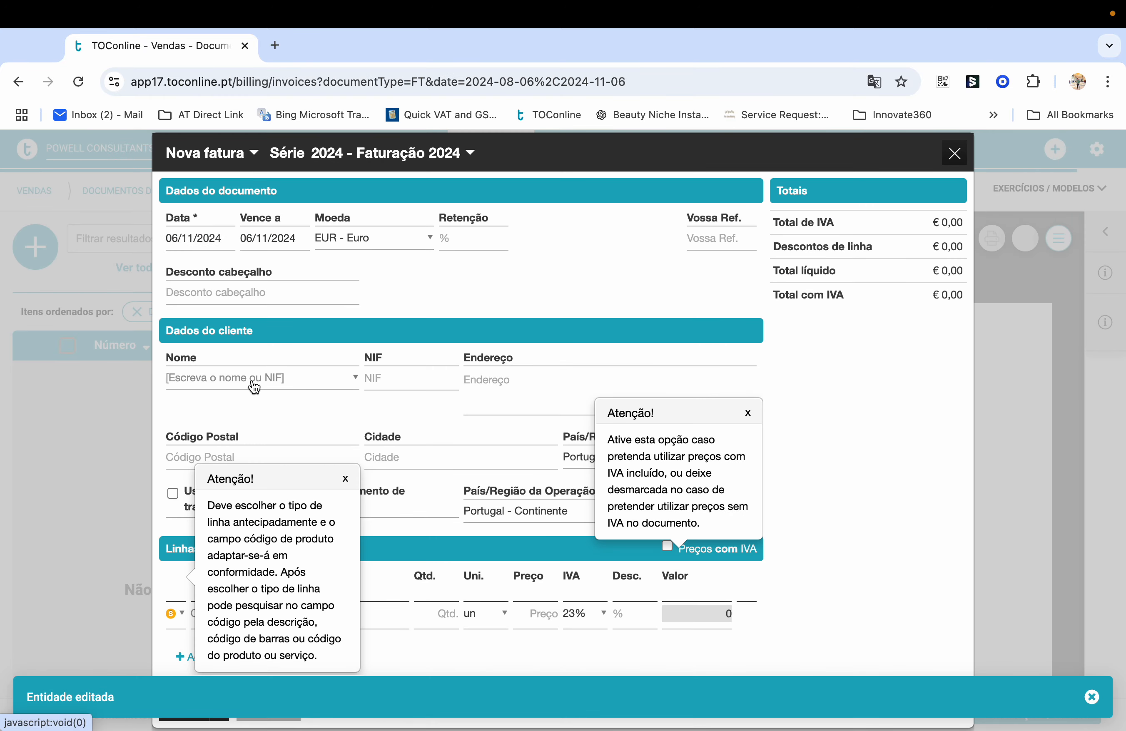
click(252, 380)
click(315, 428)
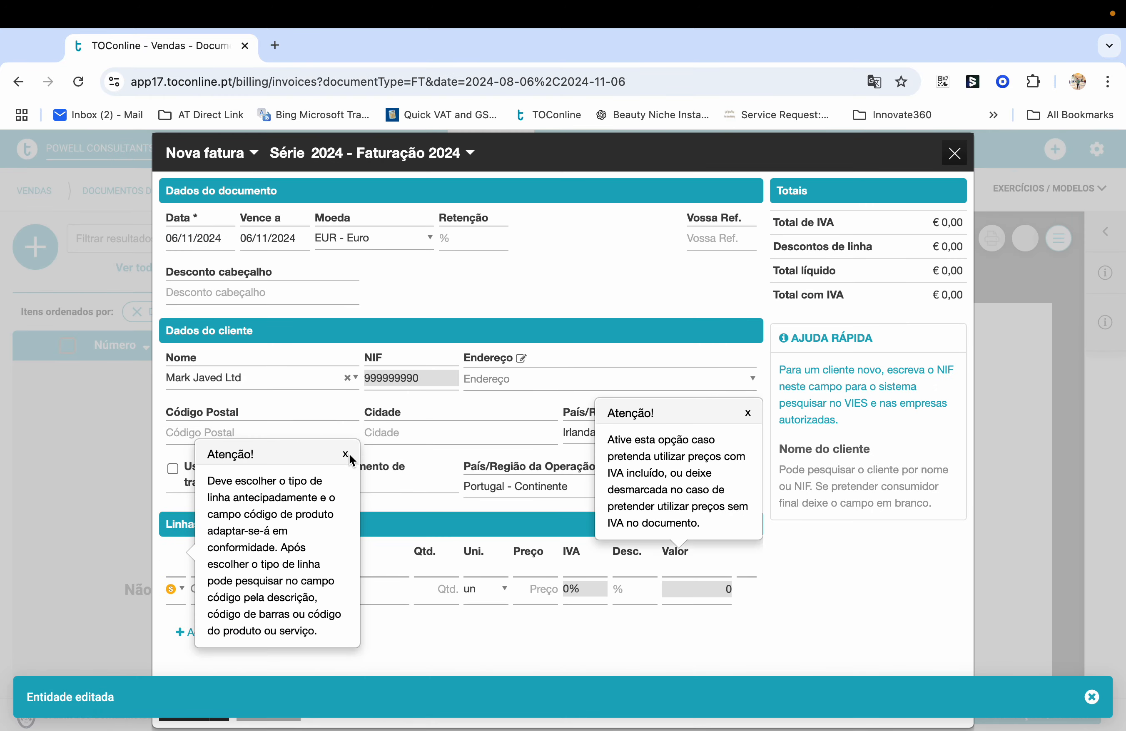
click(350, 454)
click(749, 413)
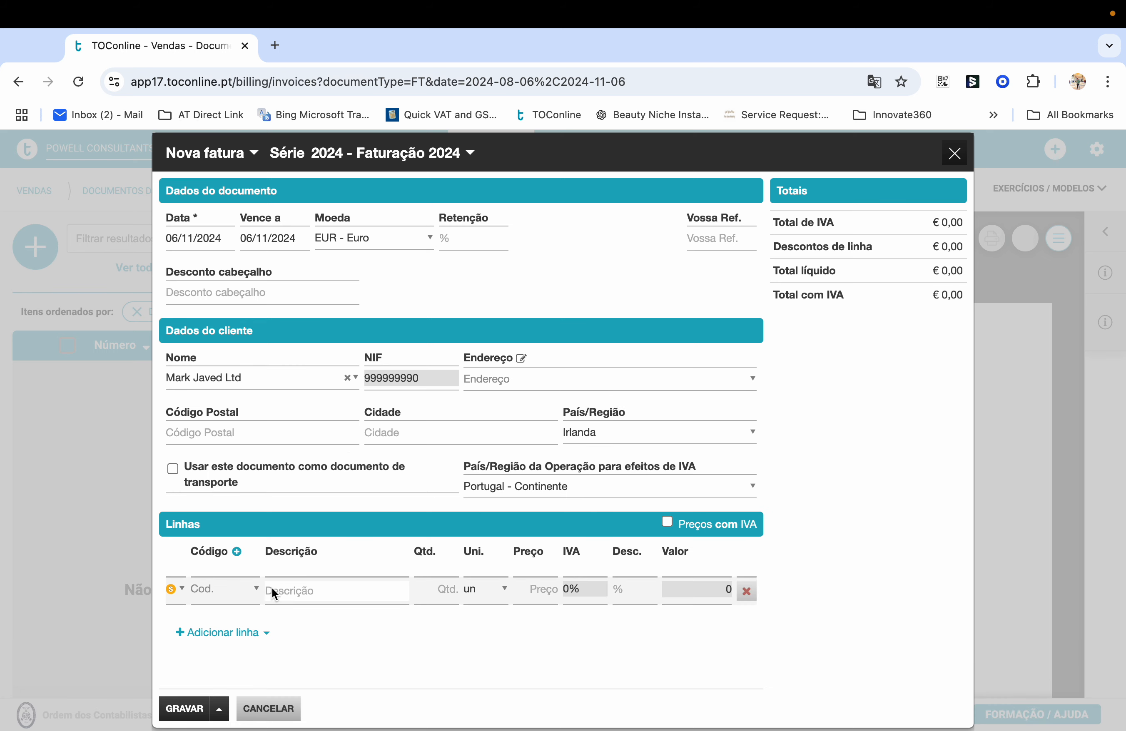
click(251, 589)
click(261, 657)
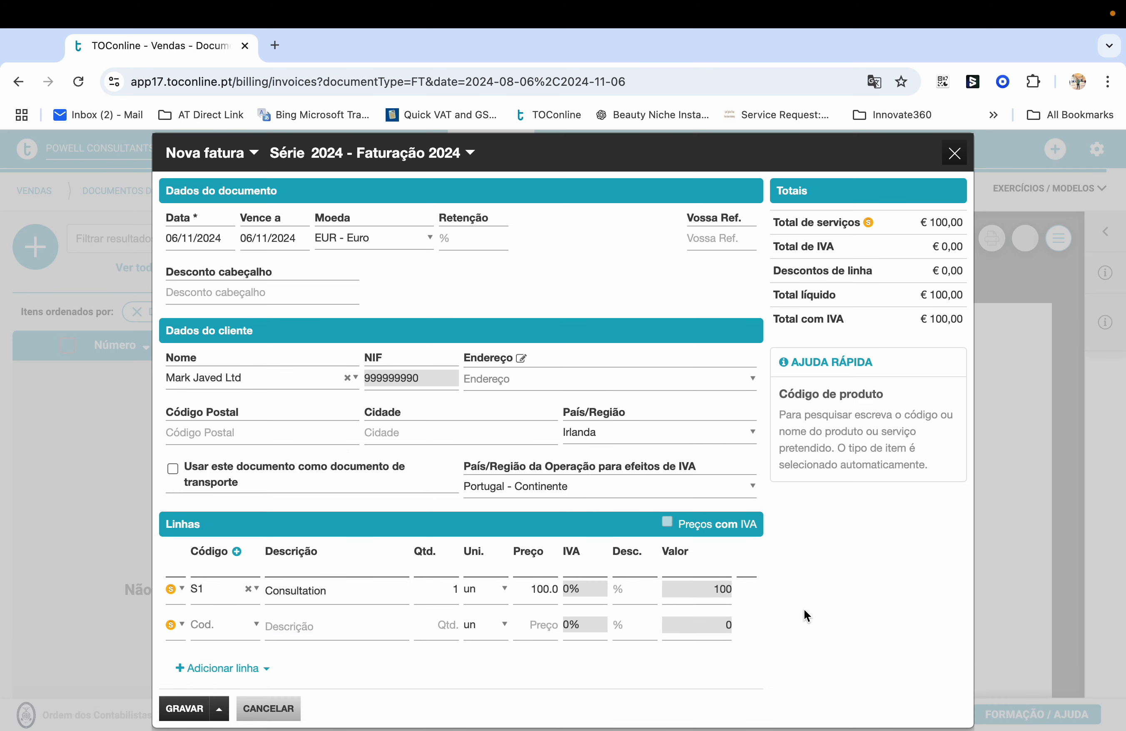
scroll(747, 621, down, 3)
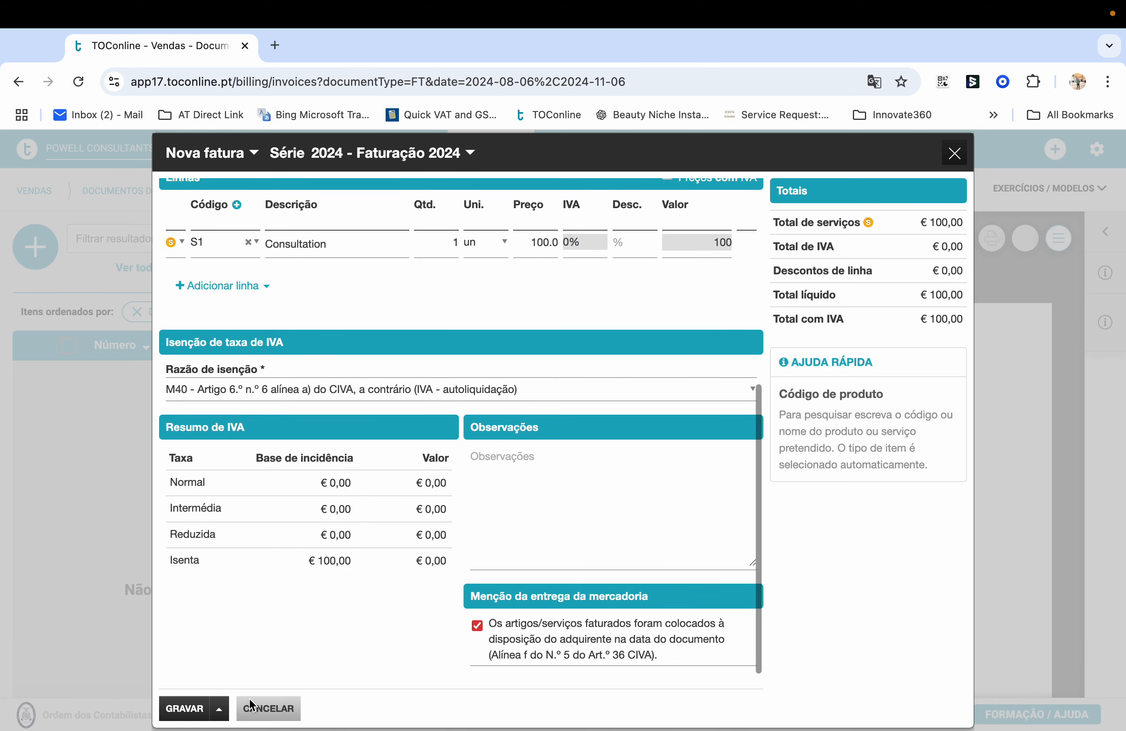
click(219, 708)
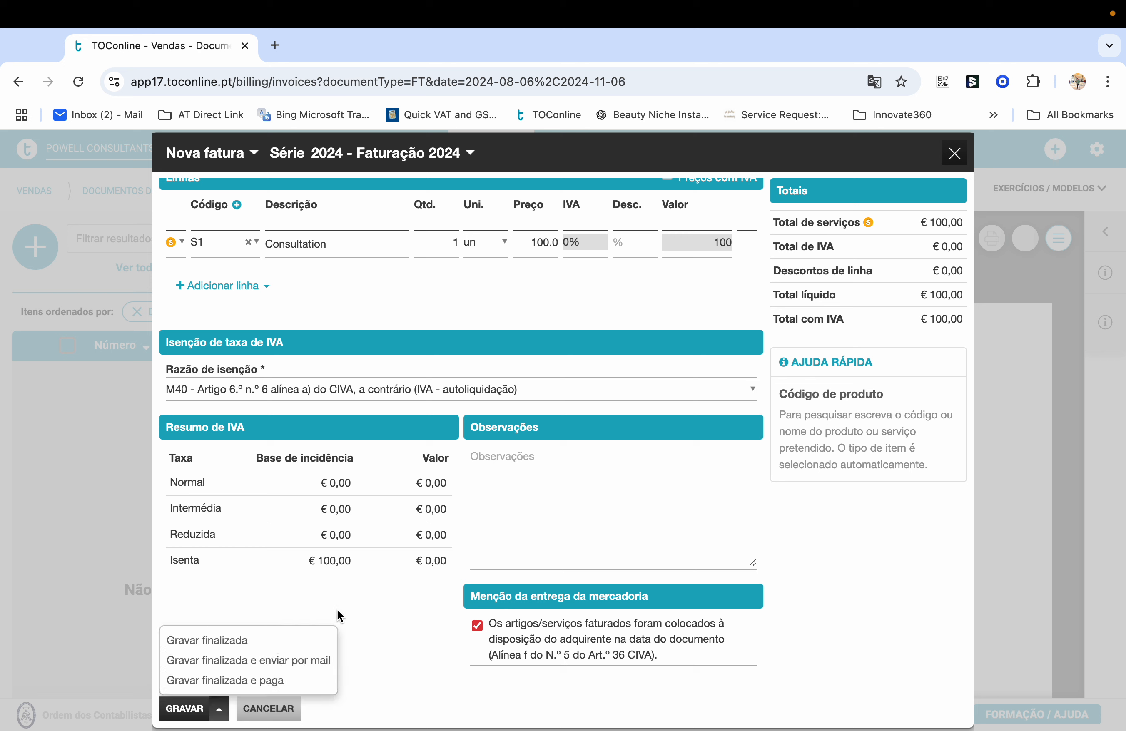
click(438, 601)
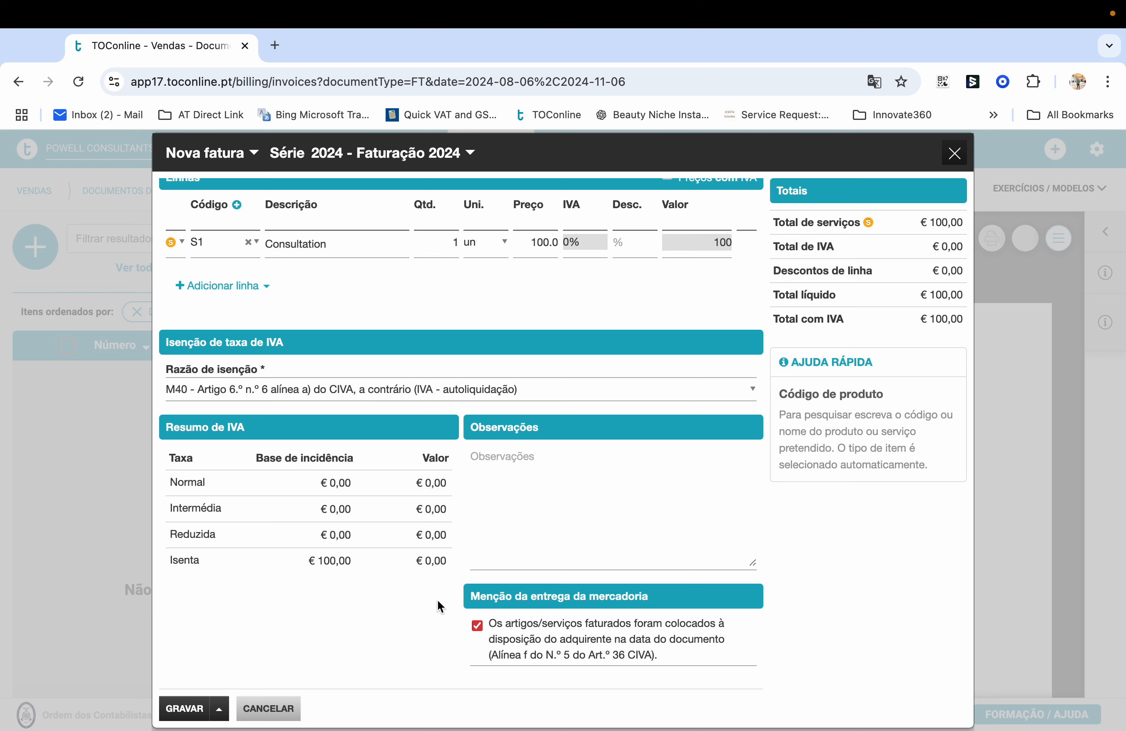
scroll(438, 602, up, 1)
click(219, 708)
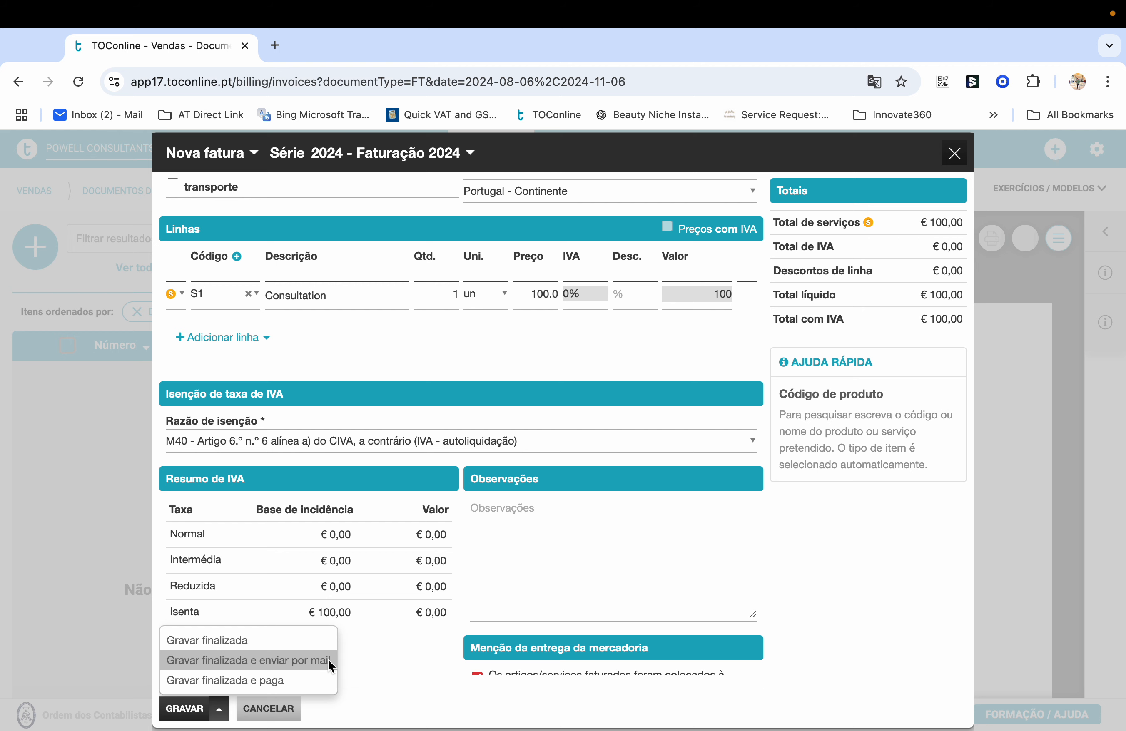
click(624, 345)
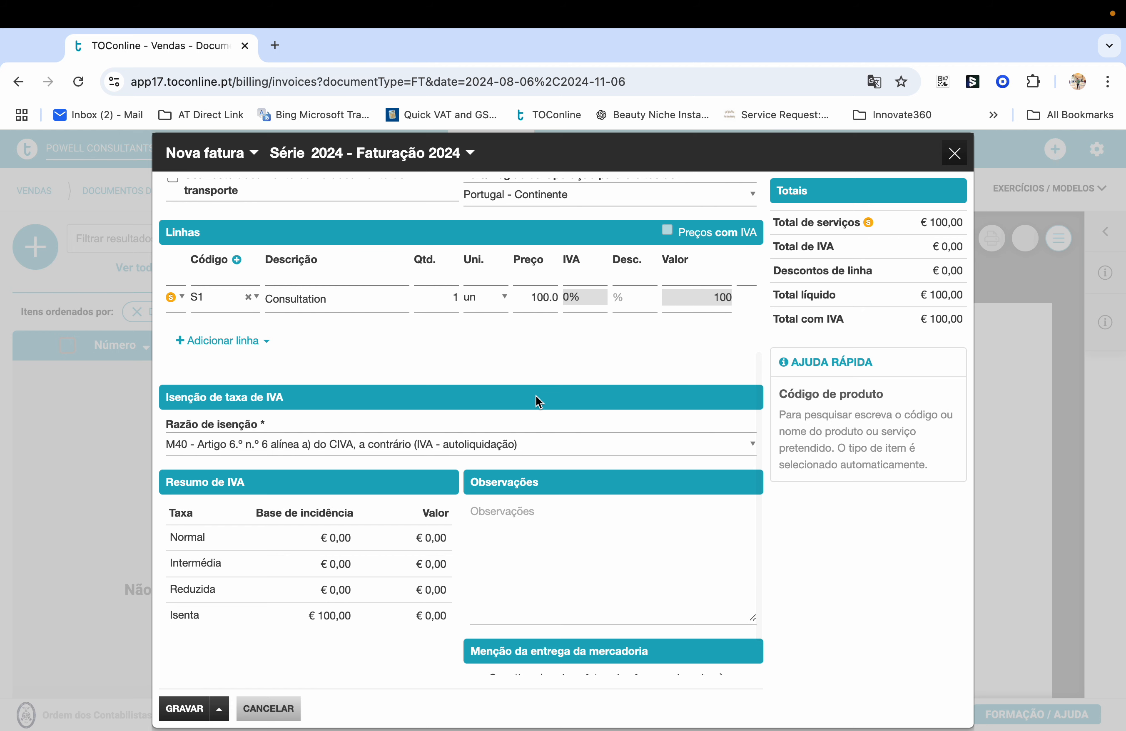
scroll(536, 396, up, 5)
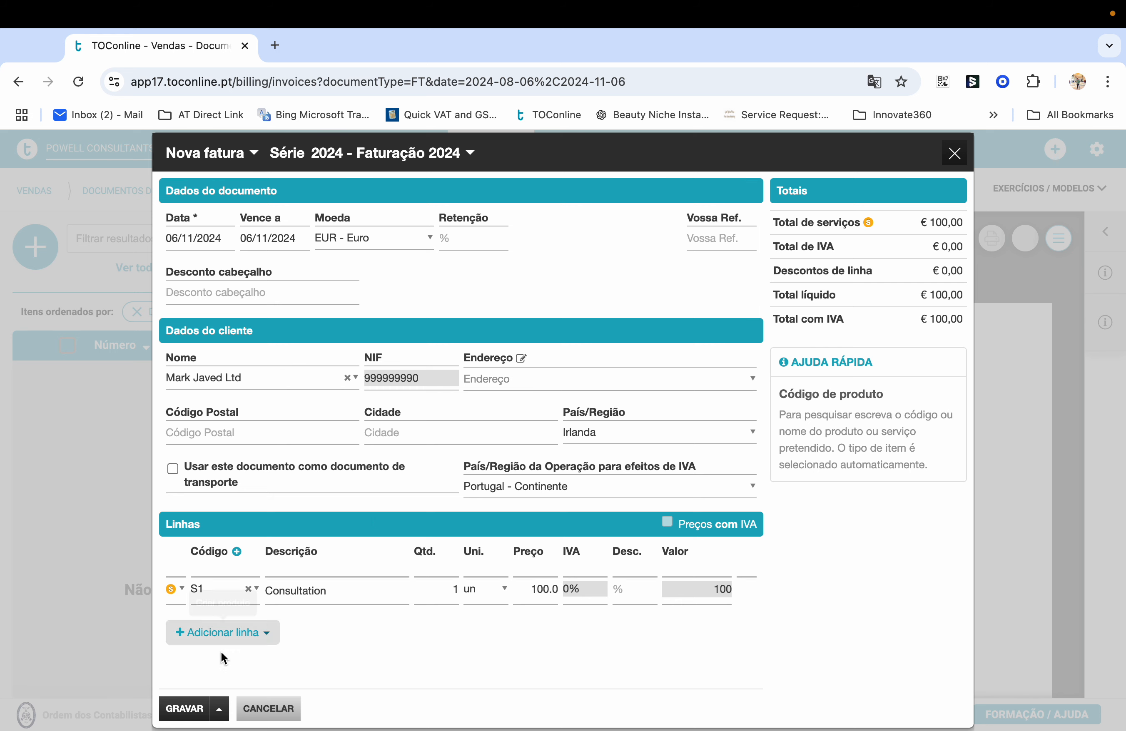
Save the 0% VAT Consultation invoice and check it in the Faturas list
click(183, 710)
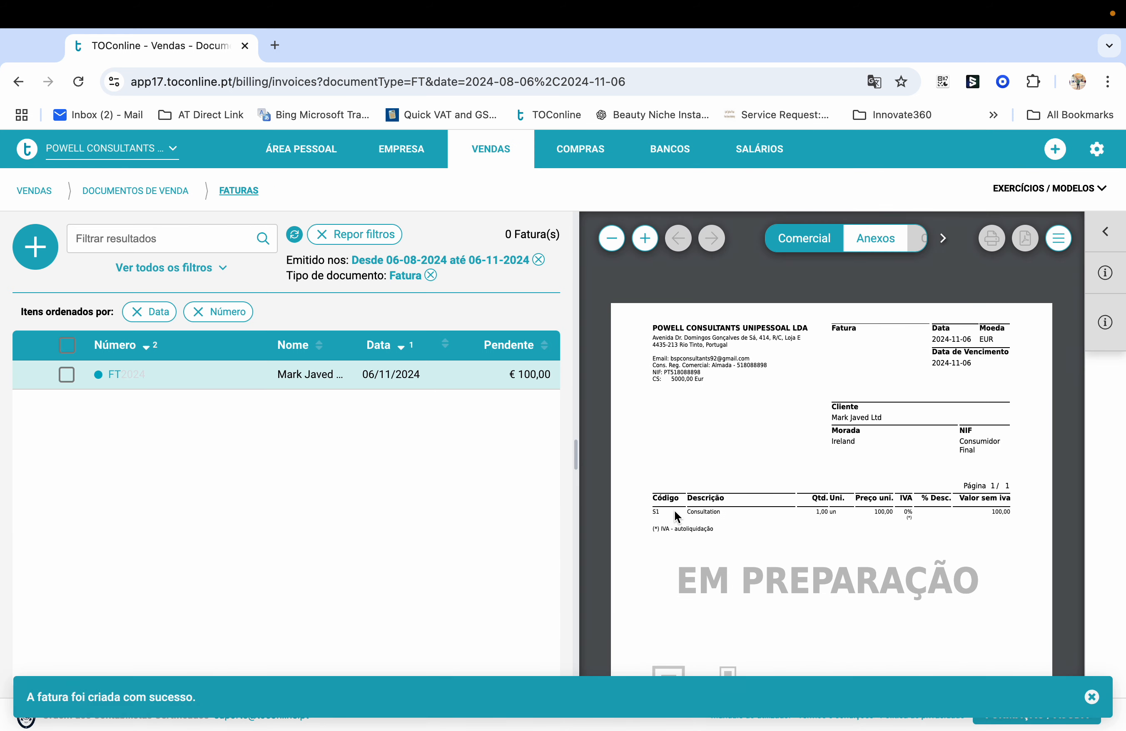
scroll(676, 508, down, 5)
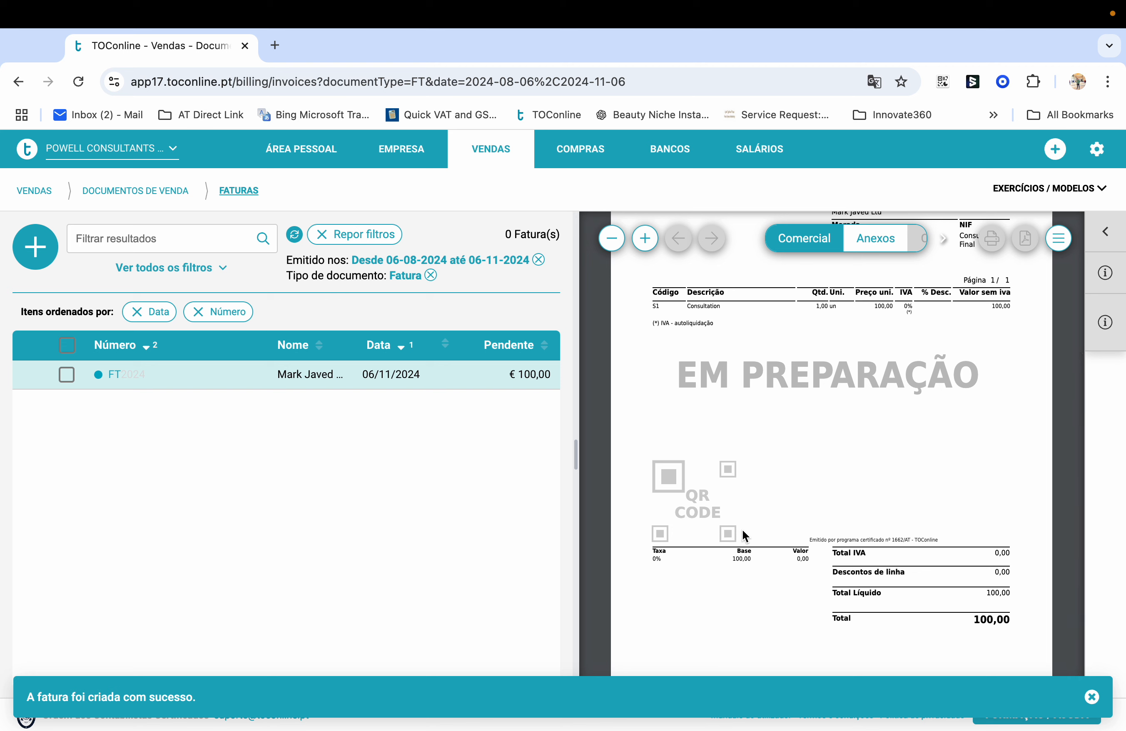
scroll(730, 551, up, 5)
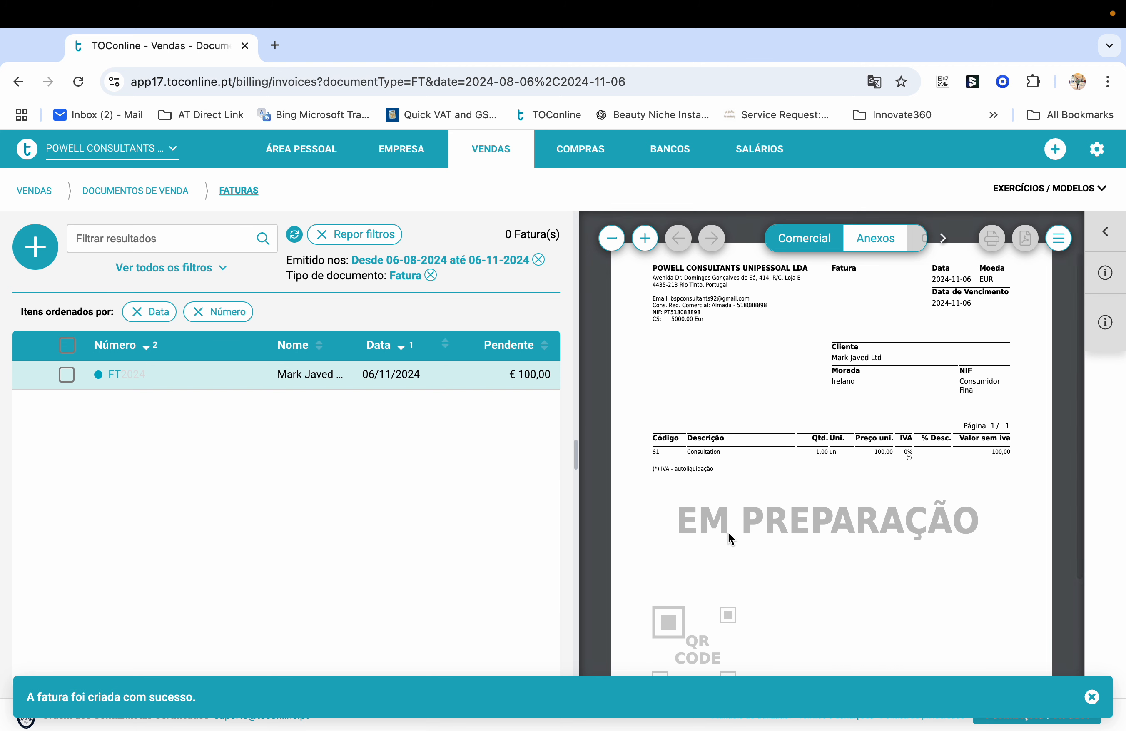
scroll(895, 528, up, 2)
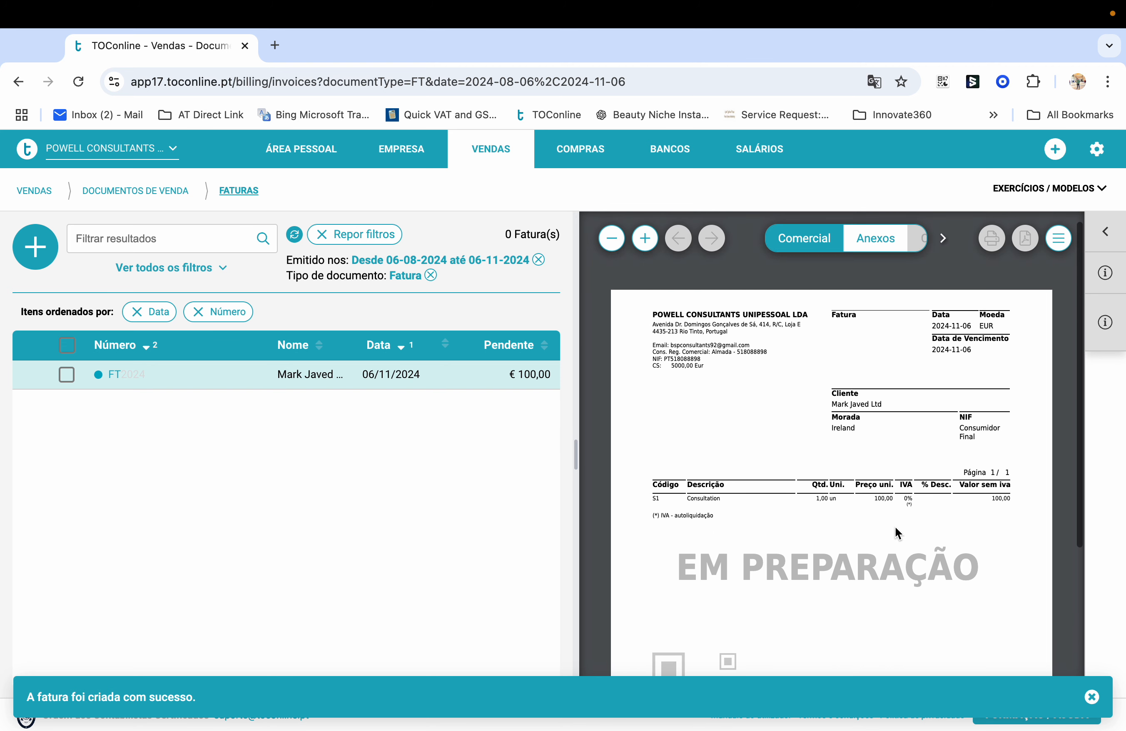
scroll(915, 524, down, 8)
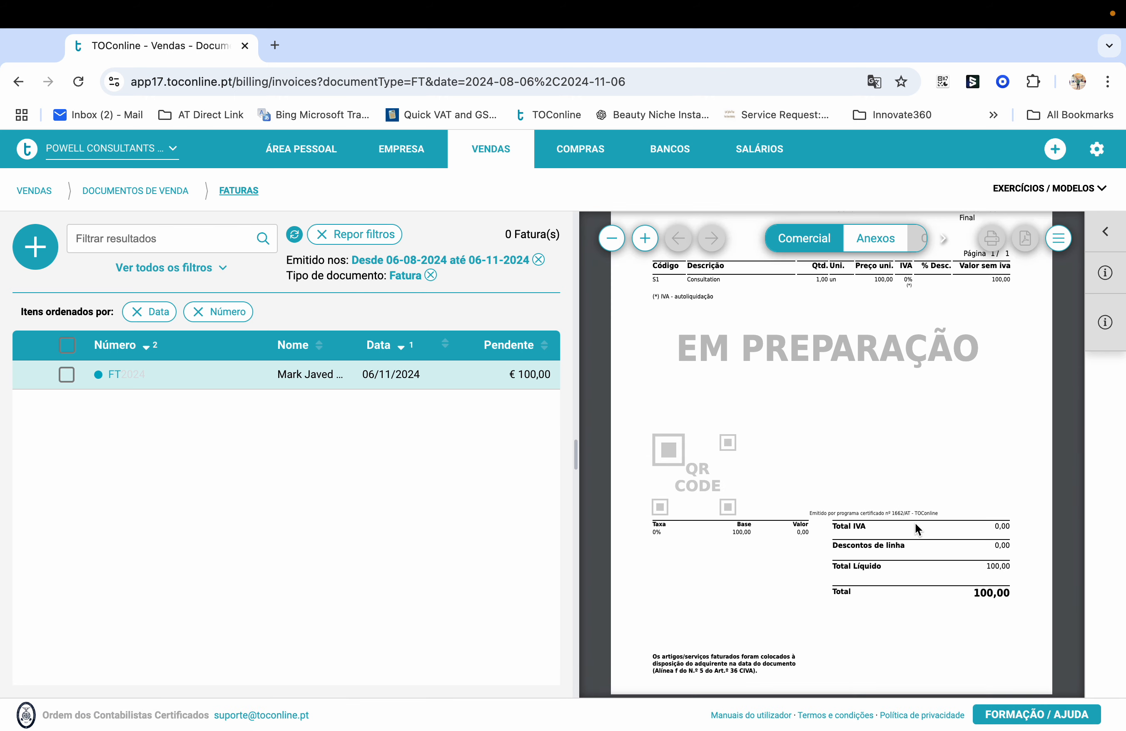
Annul the saved invoice and confirm the cancellation with SIM
click(547, 377)
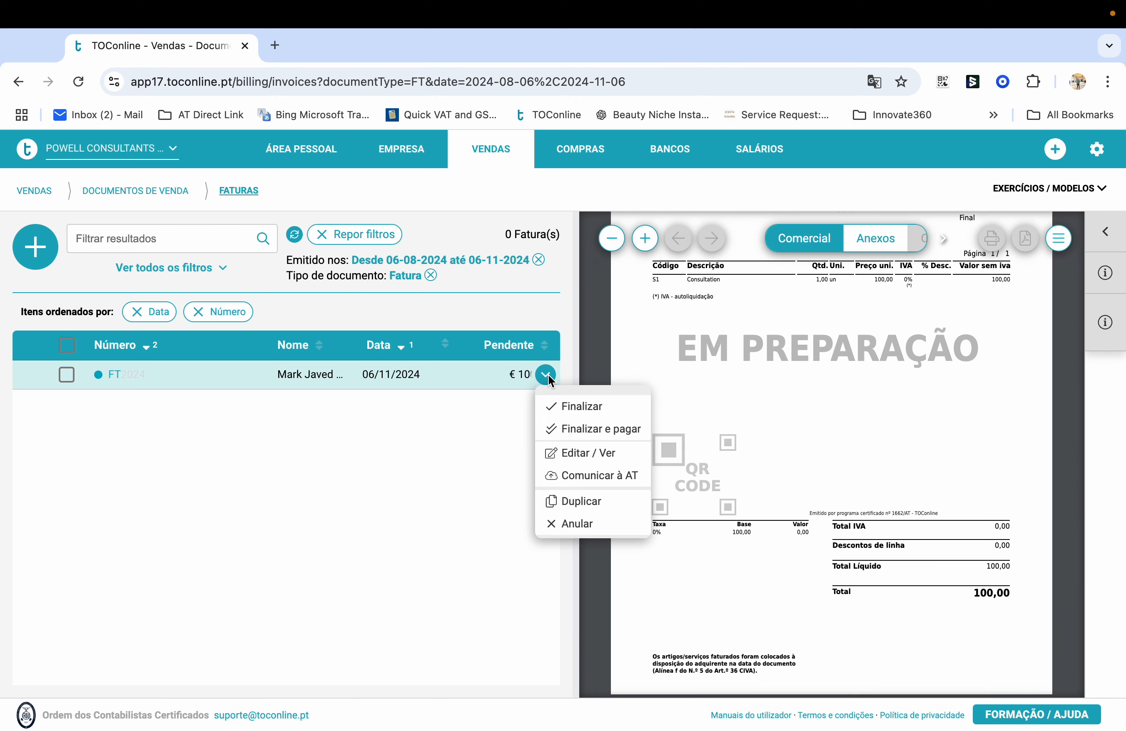
click(581, 524)
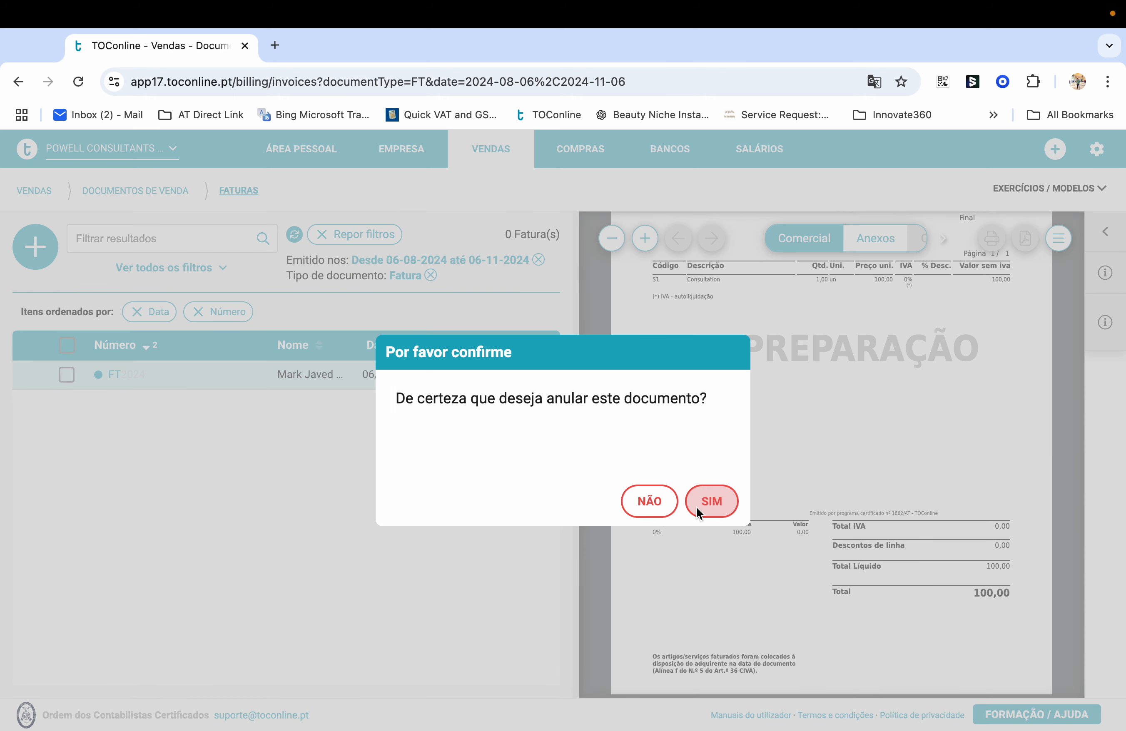
click(710, 502)
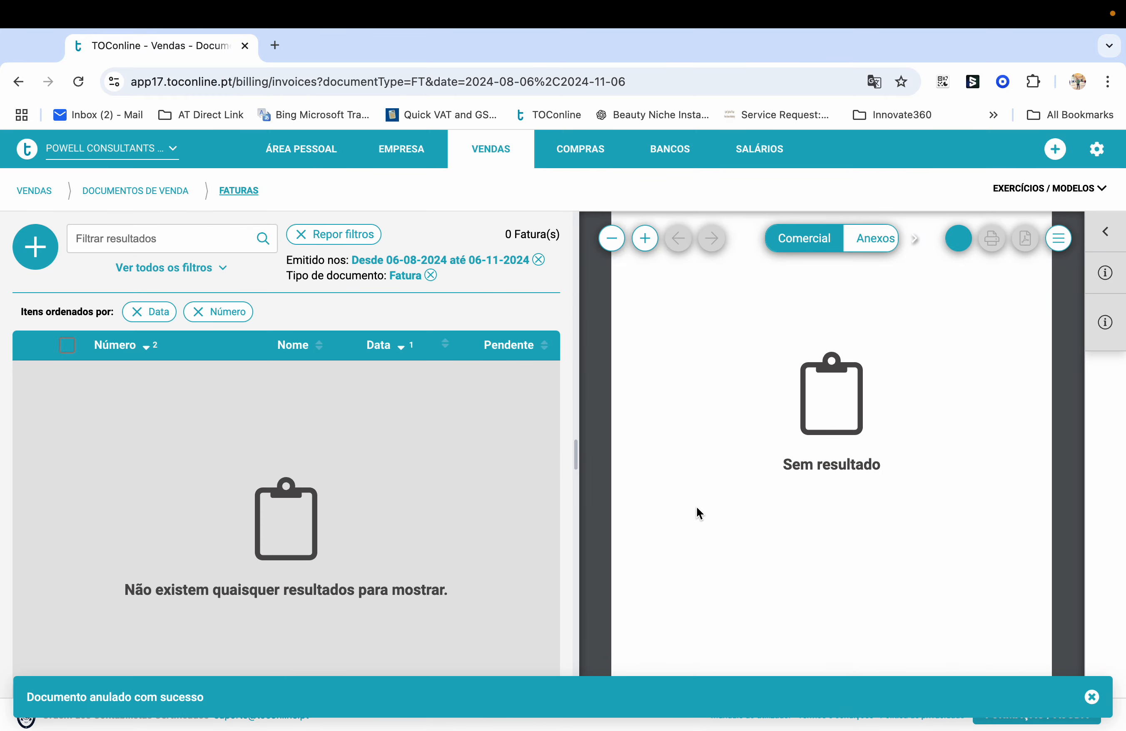
click(413, 143)
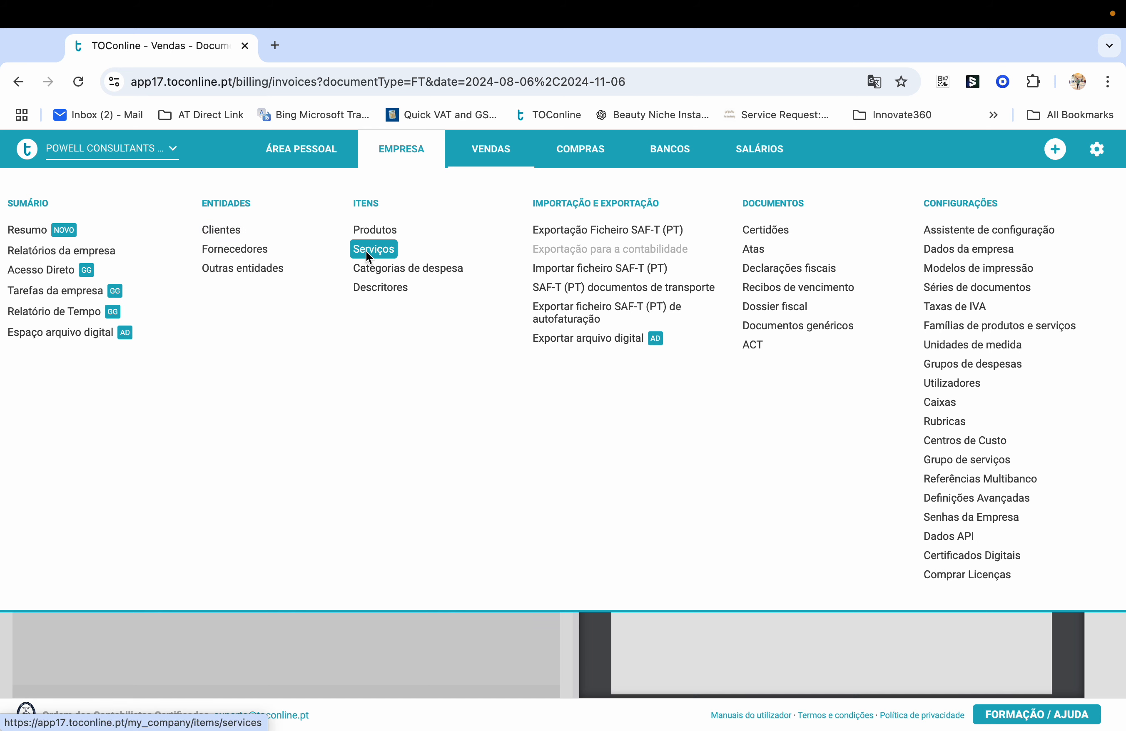
Open the VENDAS menu to list the sales document types
click(485, 158)
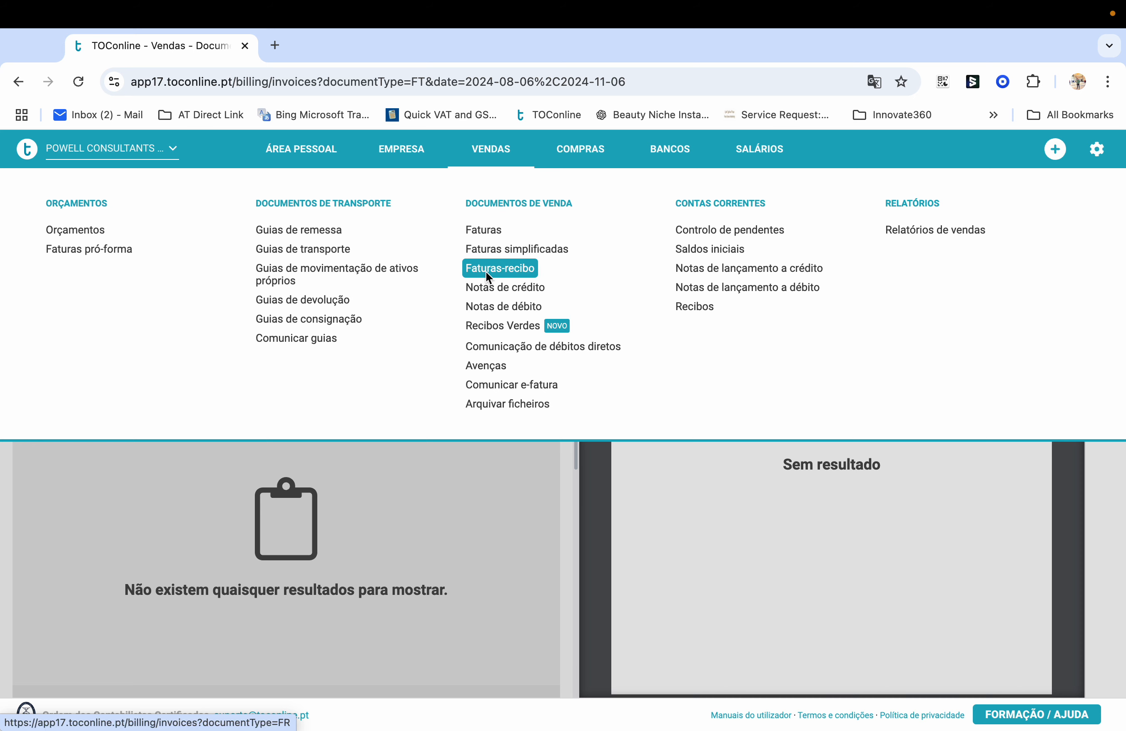
click(513, 269)
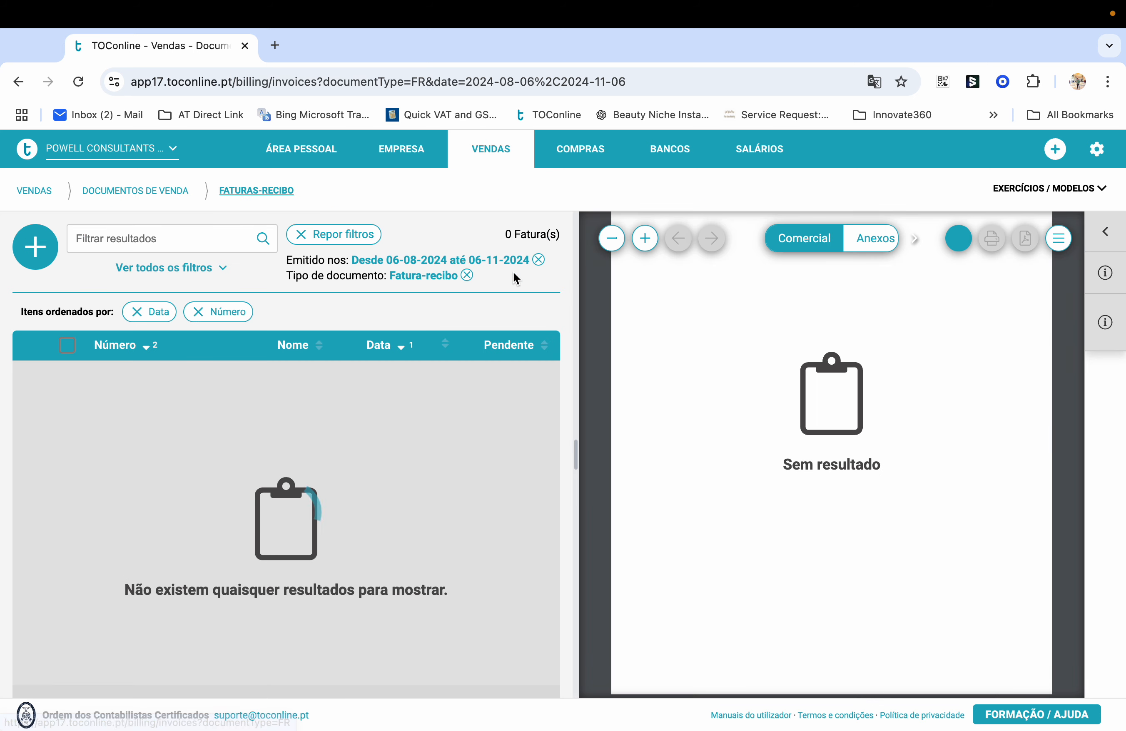
click(44, 260)
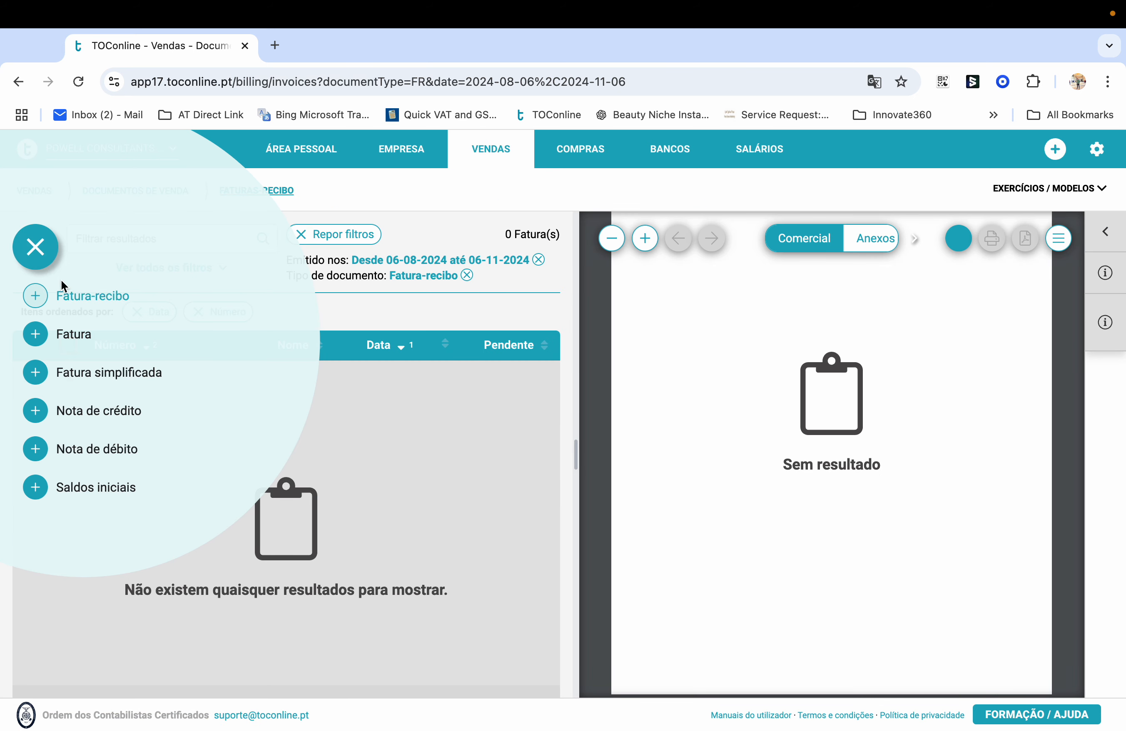
click(93, 300)
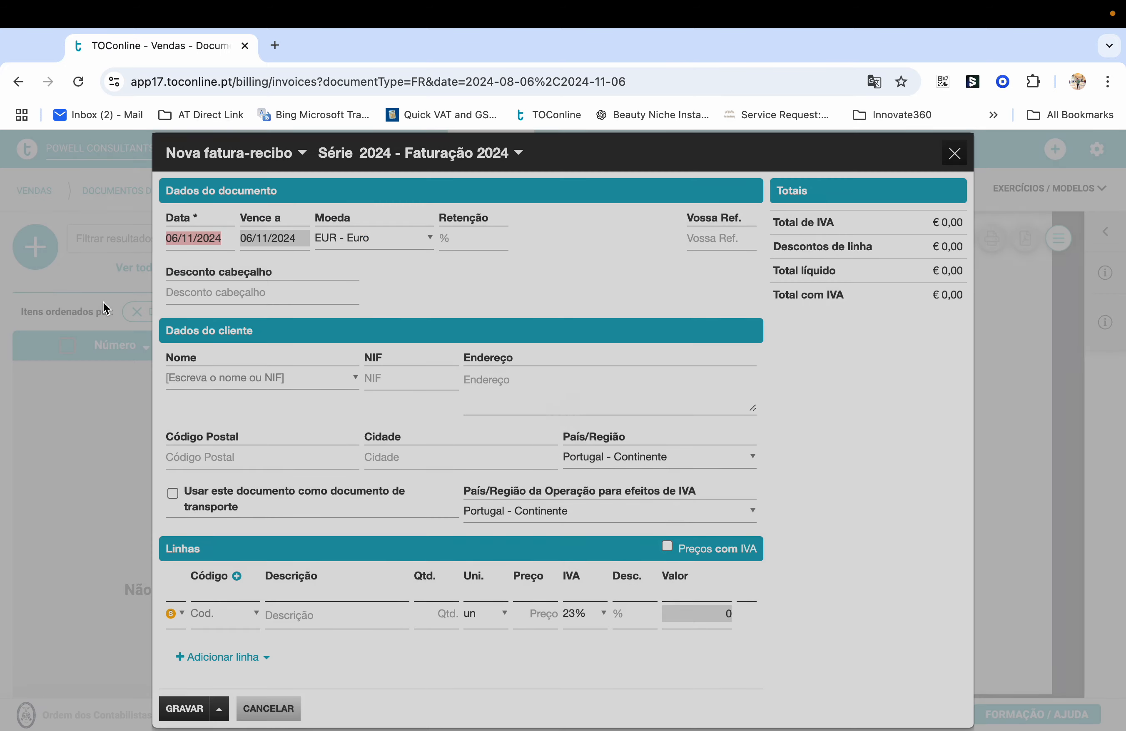
scroll(424, 633, down, 4)
scroll(423, 633, up, 4)
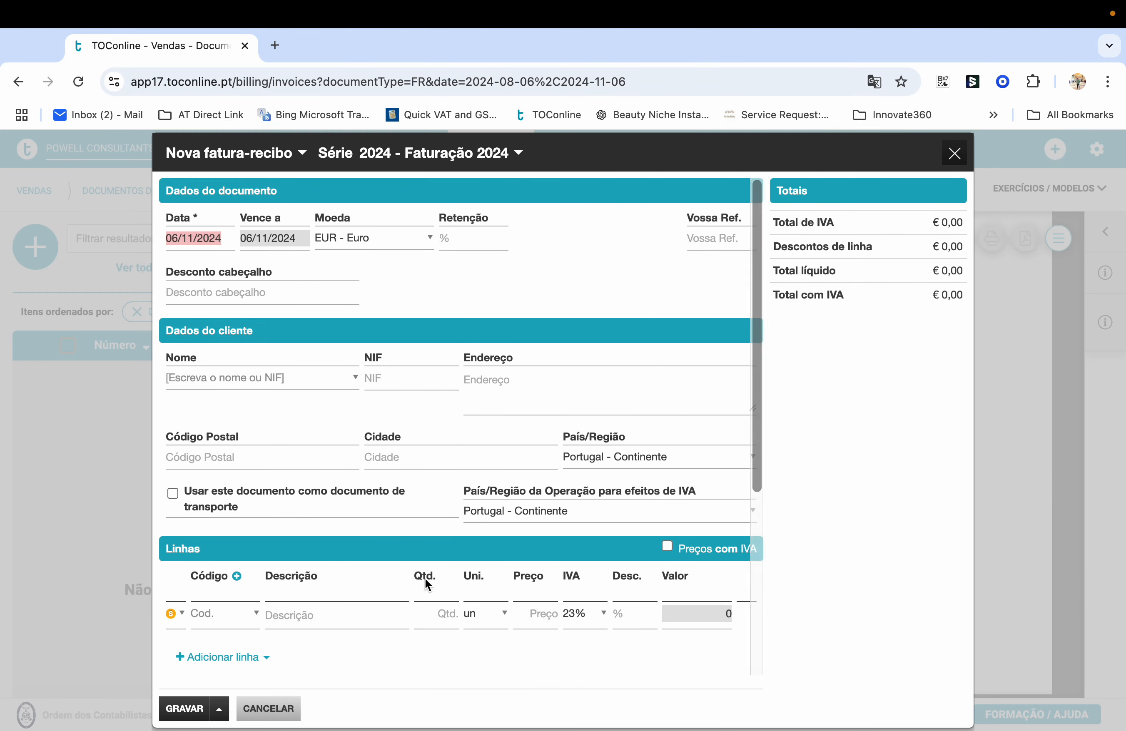
scroll(424, 579, down, 3)
scroll(426, 580, down, 3)
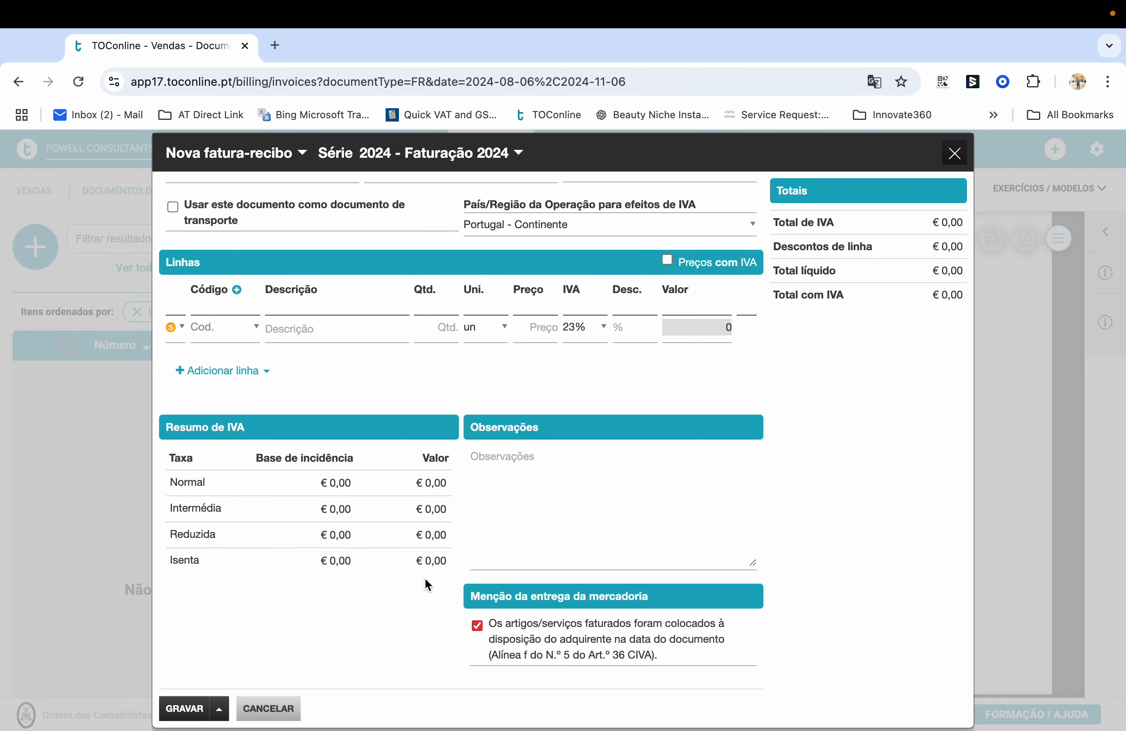
click(954, 152)
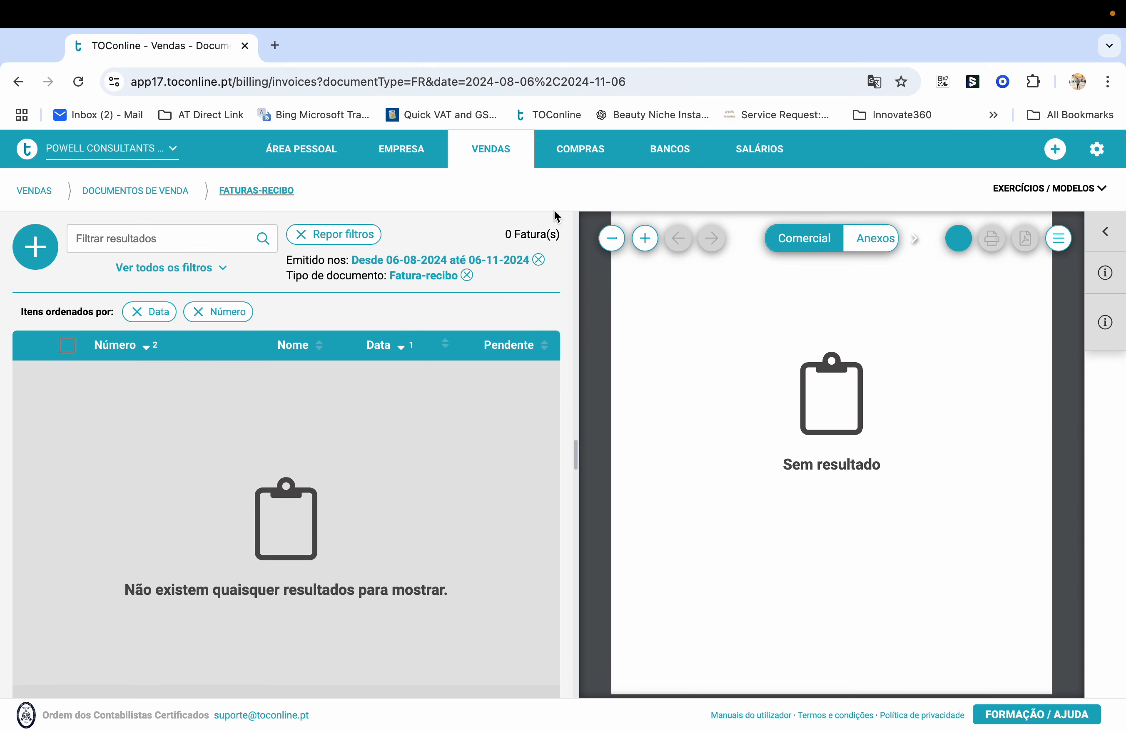
mouse_move(495, 159)
click(489, 233)
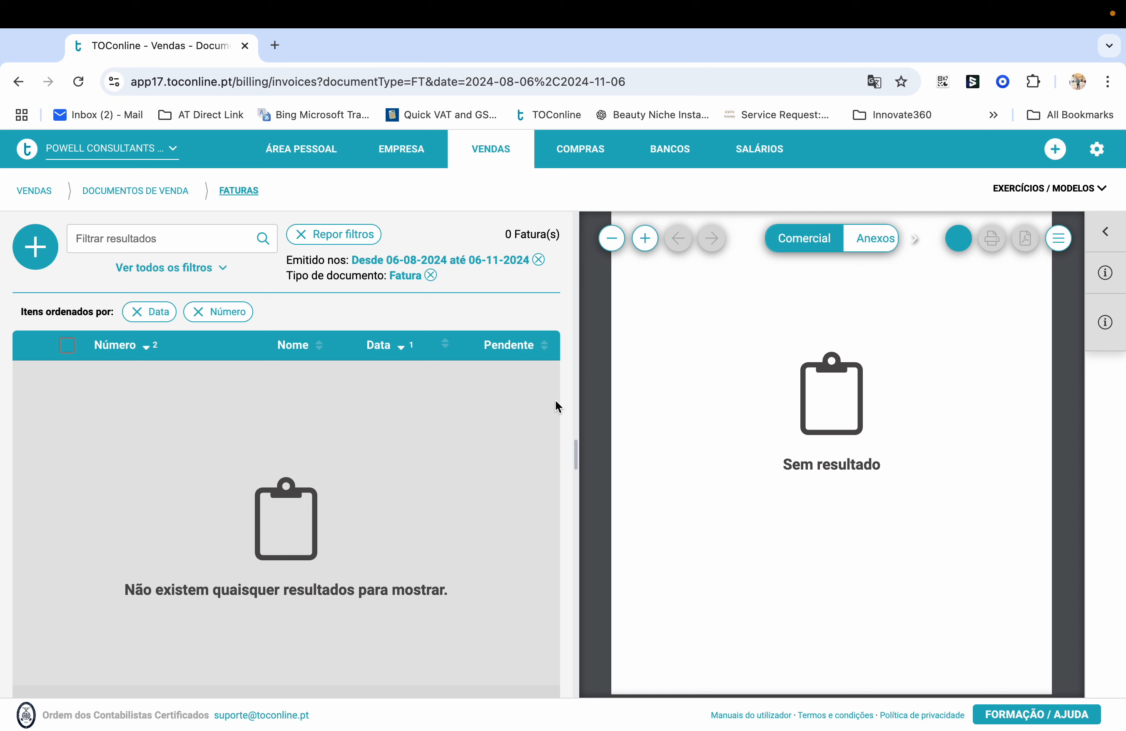
click(492, 152)
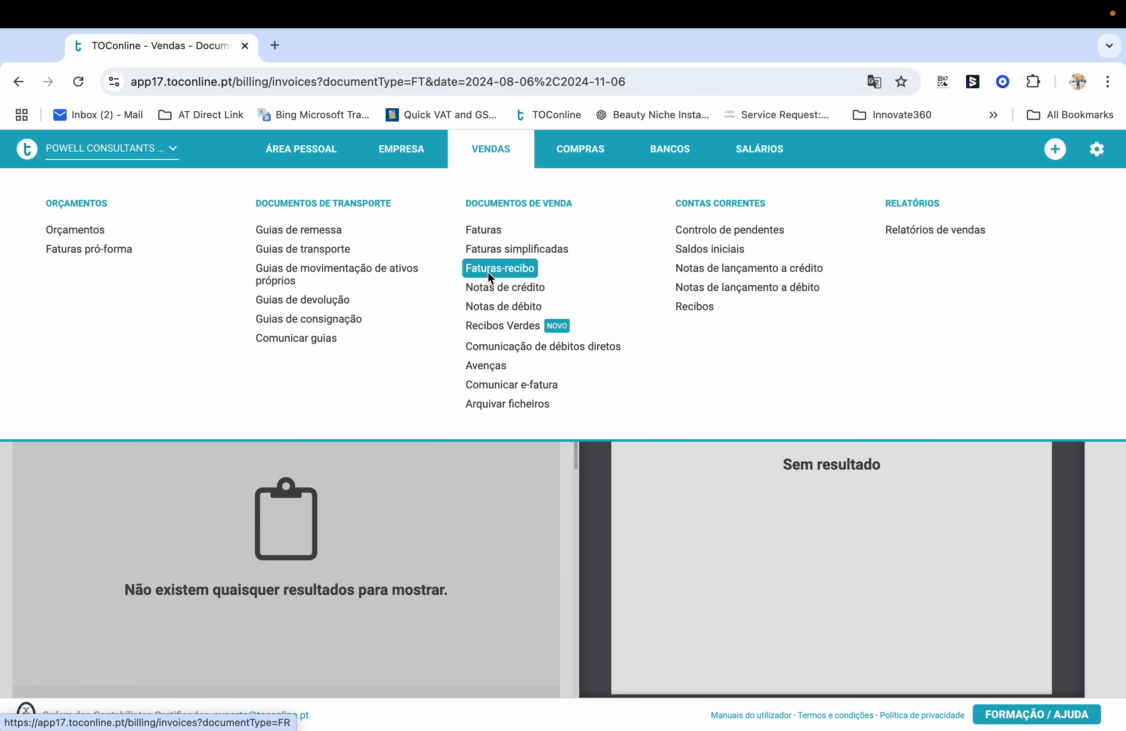
click(516, 270)
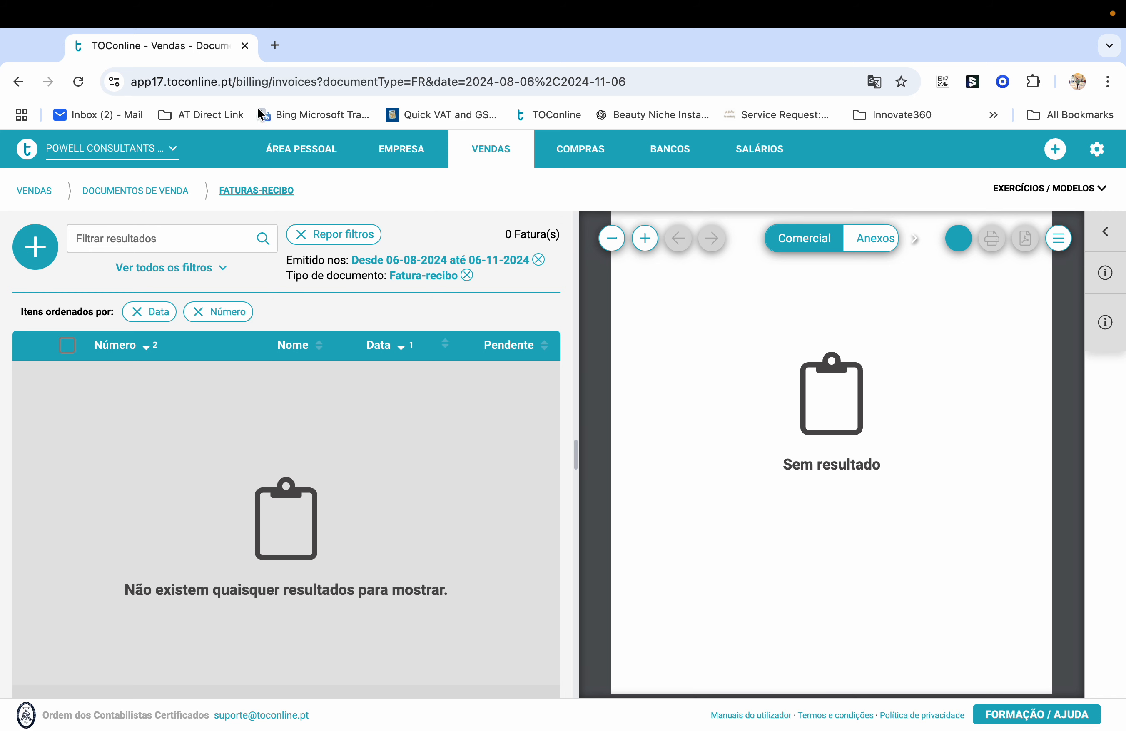
click(485, 148)
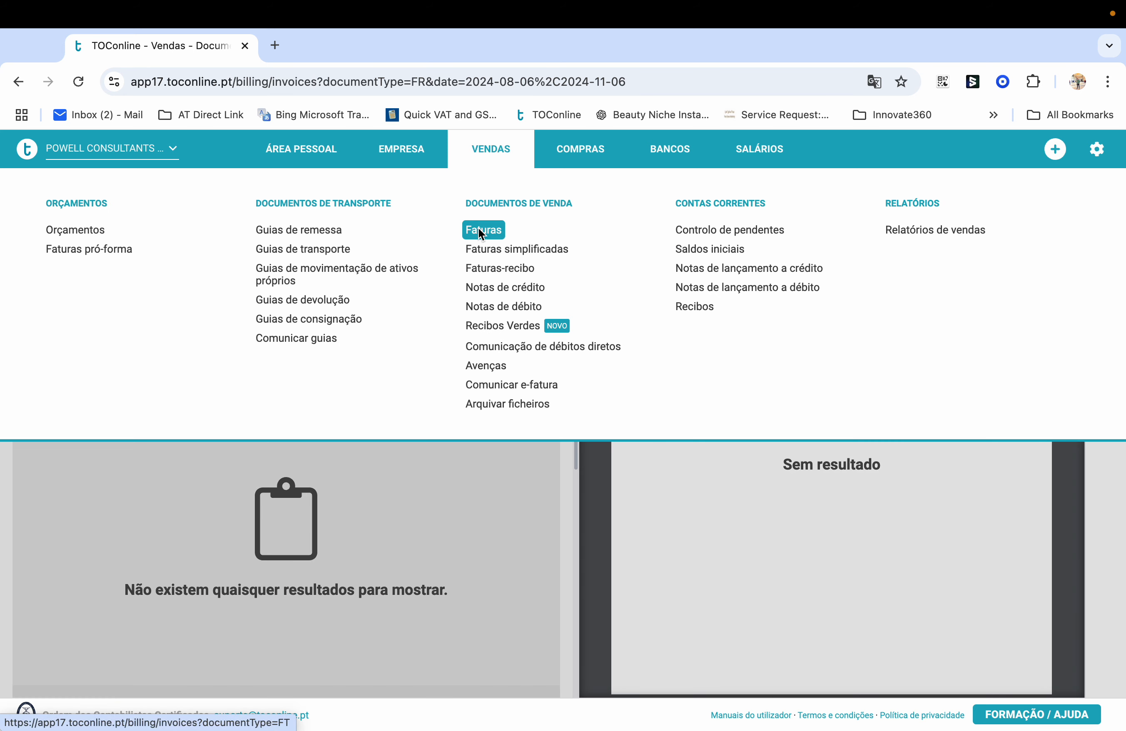